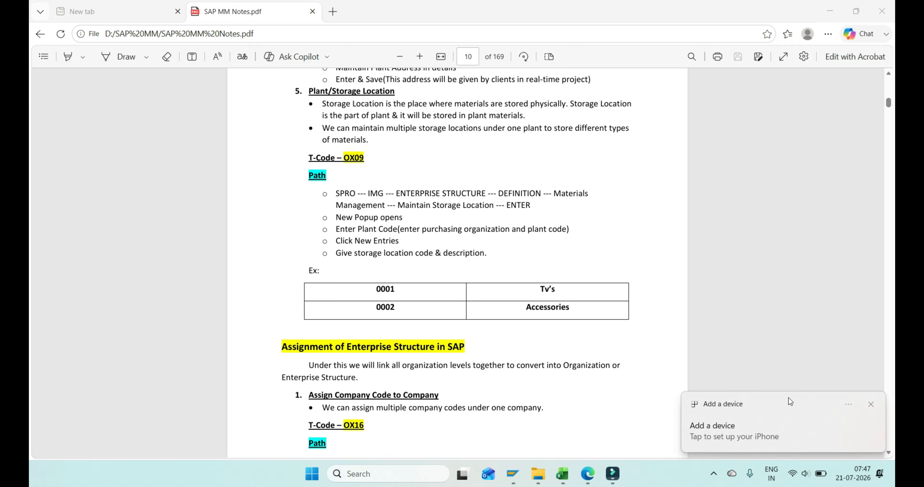
- Switch to SAP Easy Access and try to run transaction /nOX09
mouse_move(514, 482)
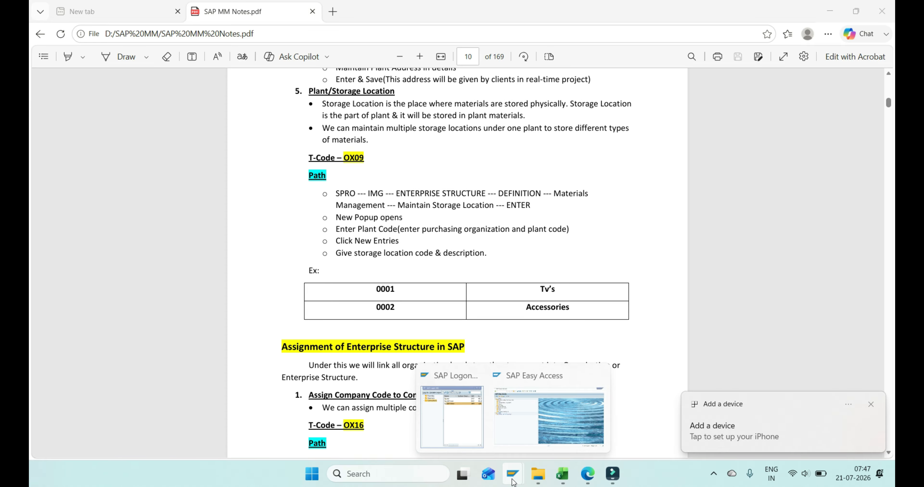
left_click(540, 415)
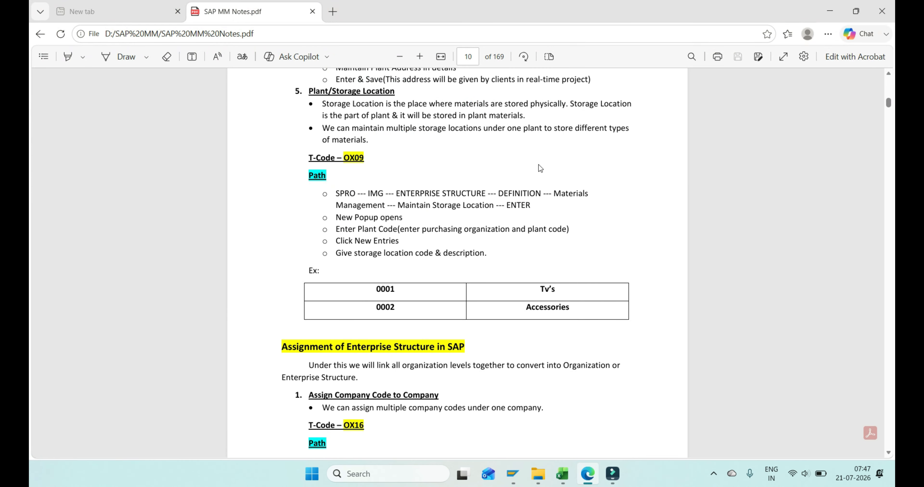
key("alt+Tab")
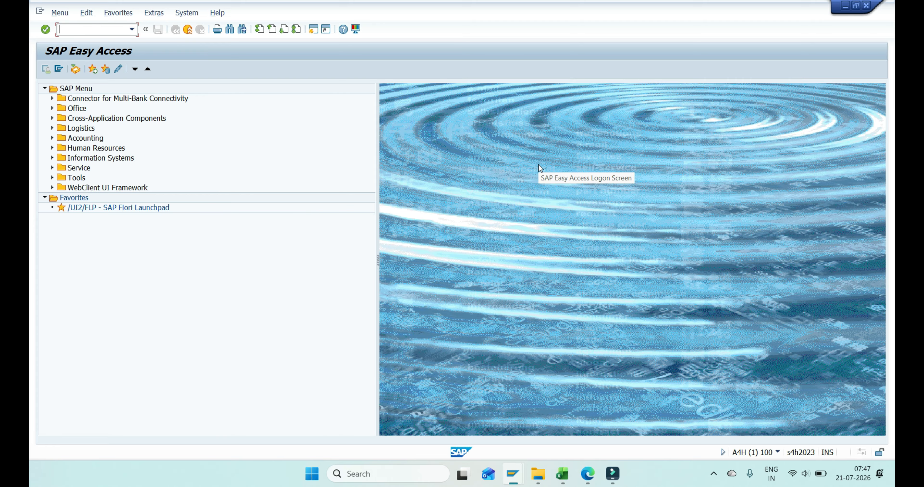
type("/nox09")
key("Return")
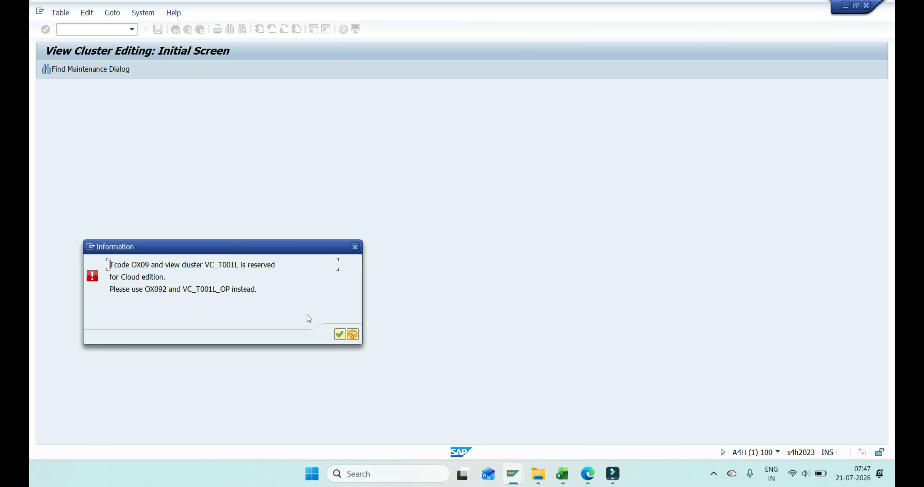
left_click(340, 337)
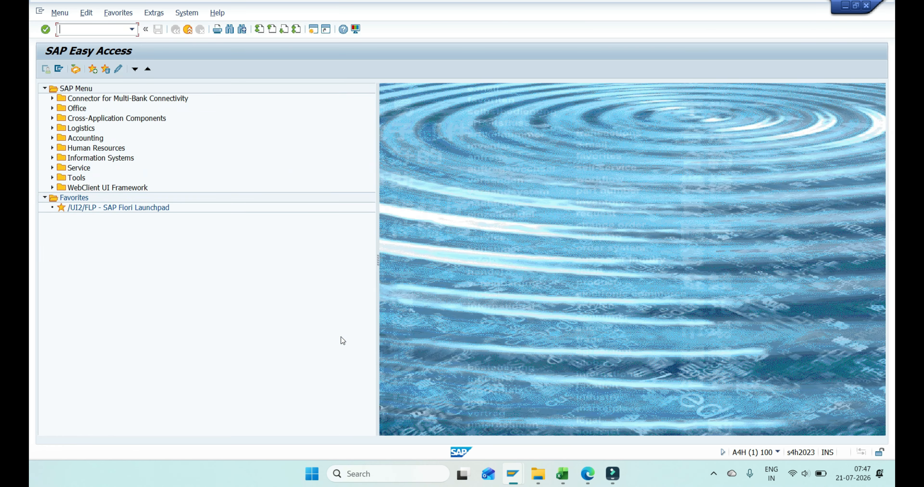
- Rerun OX09, copy the replacement transaction code OX092 from its information message, and run OX092
key("Down")
key("Return")
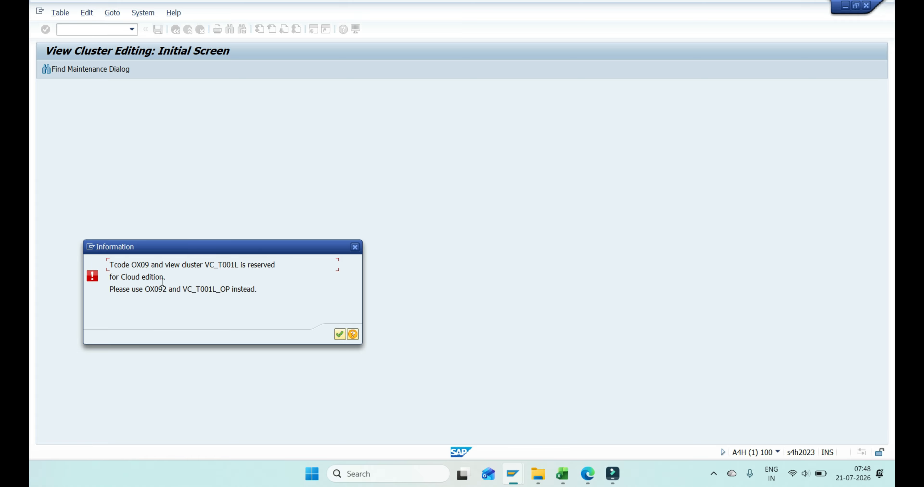
left_click(155, 291)
left_click_drag(168, 290, 147, 296)
key("ctrl+c")
left_click(340, 336)
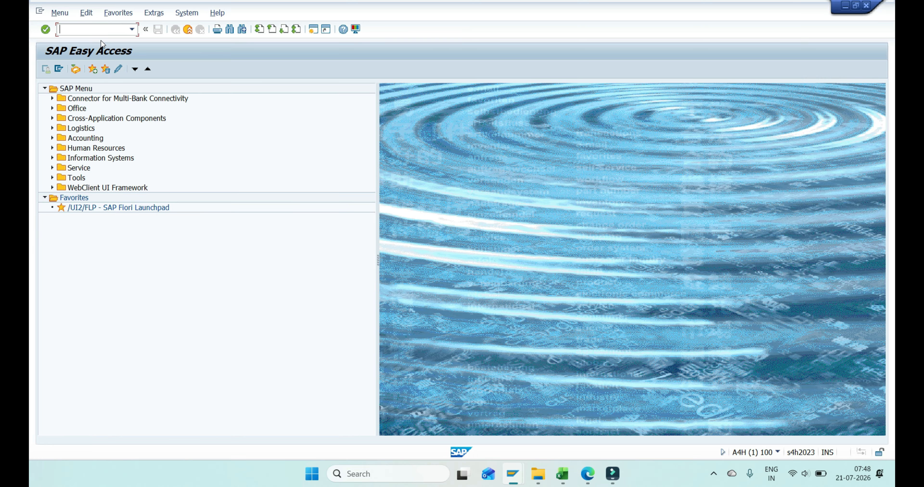
key("ctrl+v")
key("Return")
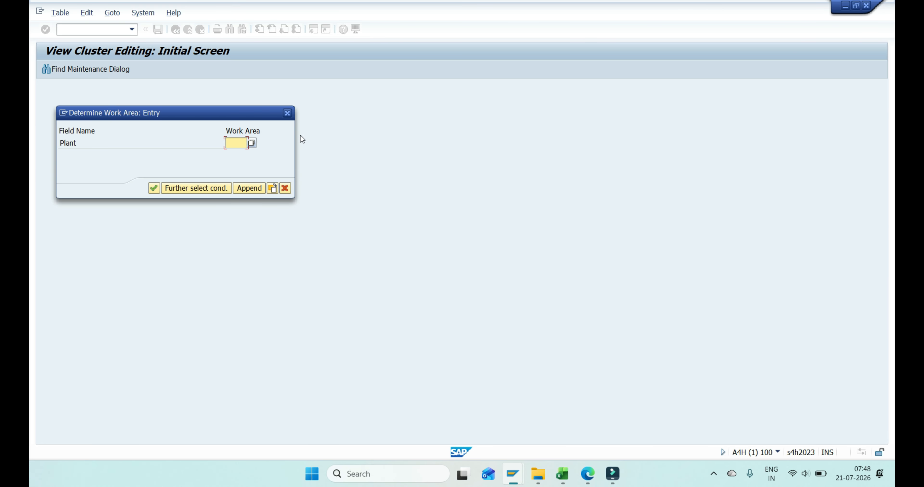
- Copy plant code SA01 from the S4 Hana sheet in Excel and try it as the plant work area in SAP
mouse_move(563, 474)
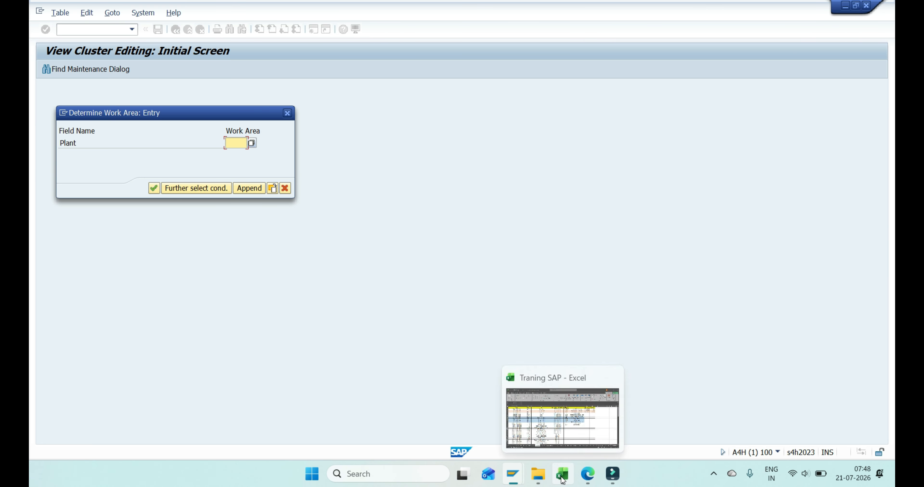
left_click(545, 404)
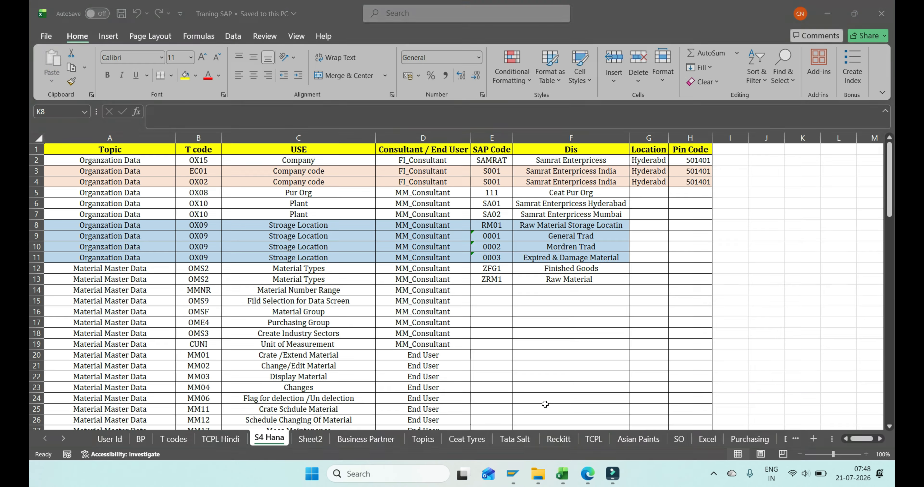
left_click(460, 207)
key("Right")
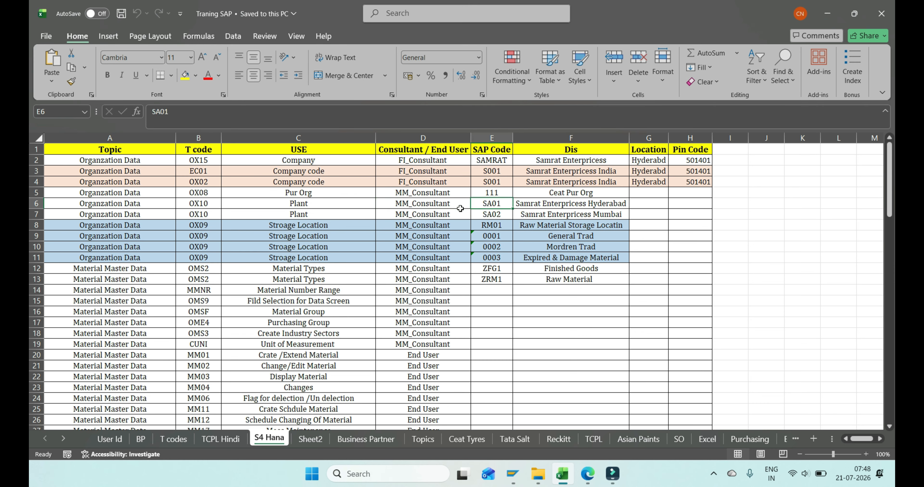
key("ctrl+c")
key("alt+Tab")
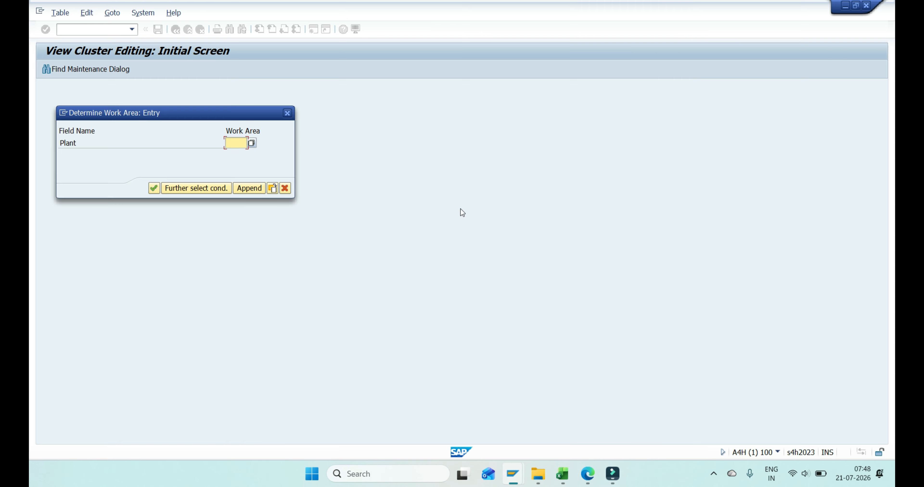
key("ctrl+v")
key("Tab")
key("Return")
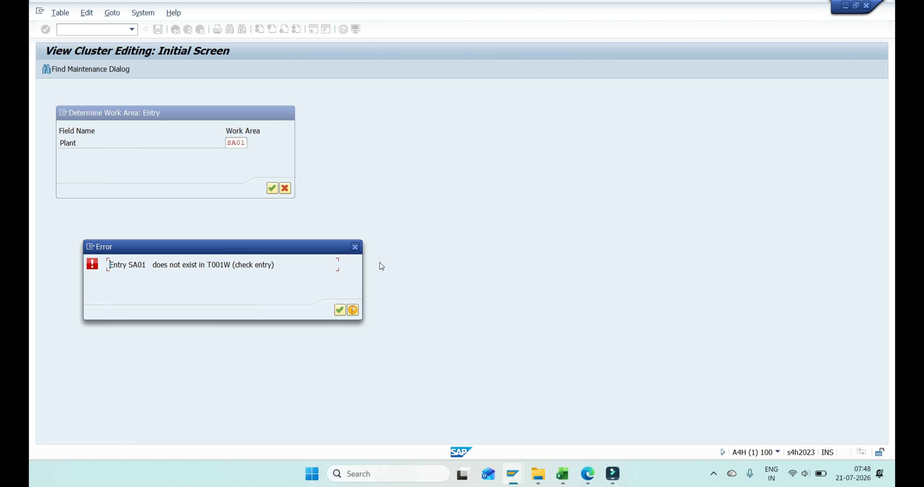
left_click(356, 250)
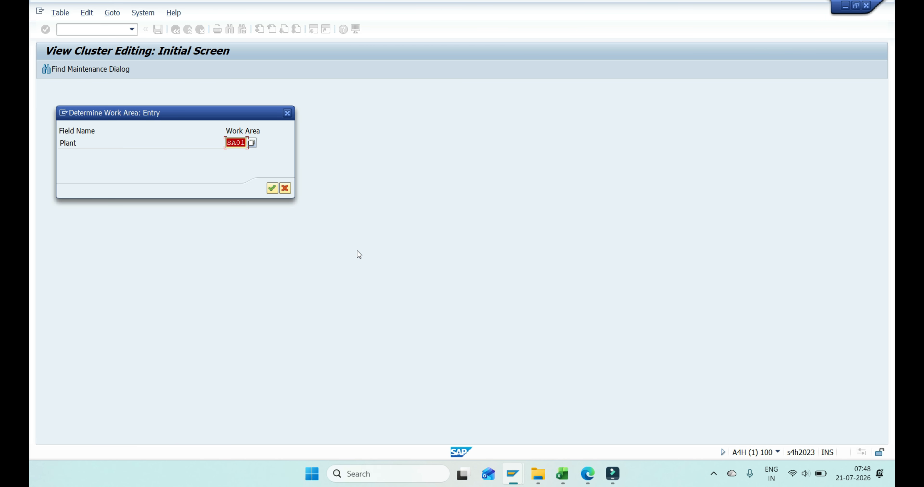
- Retry SA01 as the plant work area, and try SA02 instead
key("alt+Tab")
key("alt+Tab")
key("BackSpace")
type("sa")
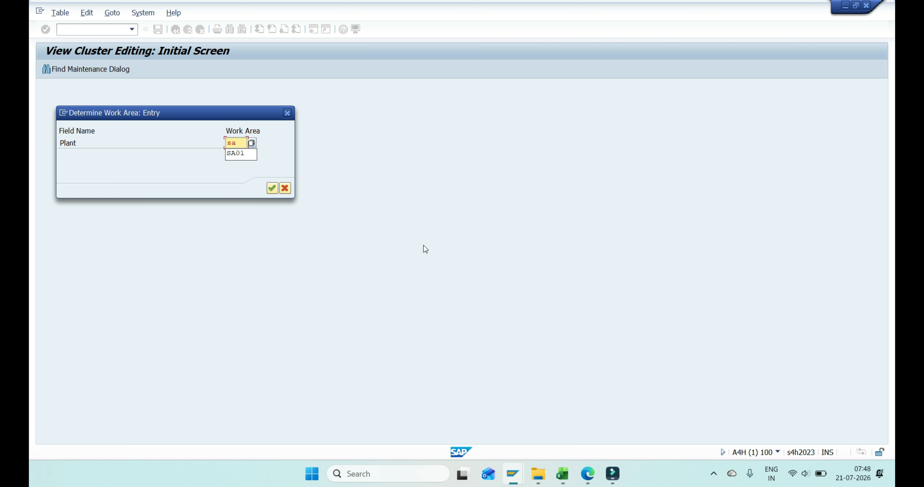
type("01")
key("Return")
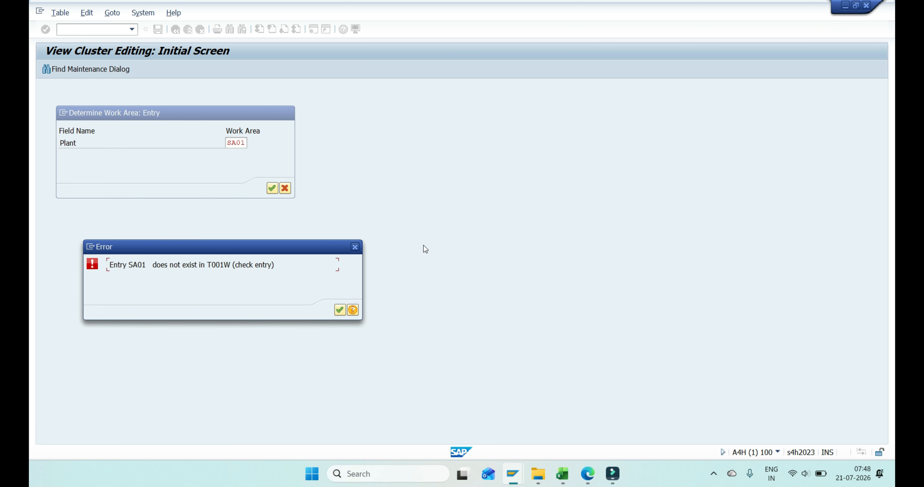
key("Return")
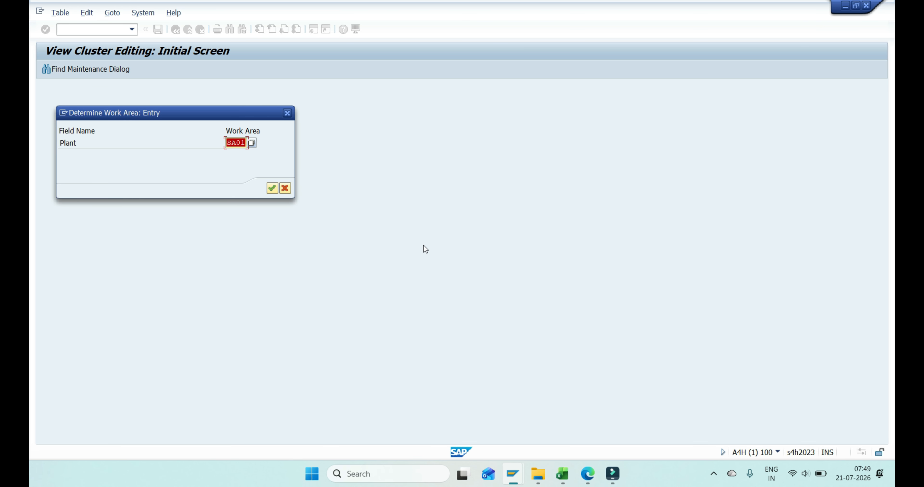
type("sa02")
key("Return")
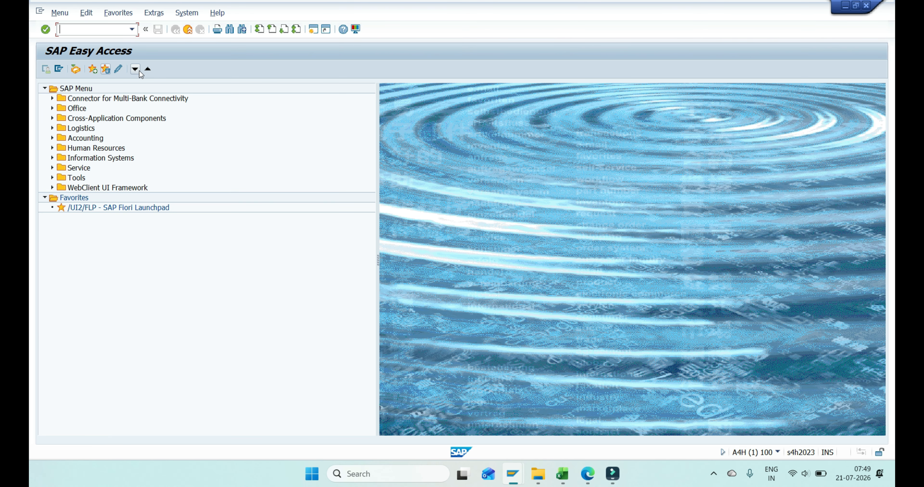
- Copy the plant T-code OX10 from the S4 Hana sheet in Excel and run it in SAP
key("alt+Tab")
key("Right")
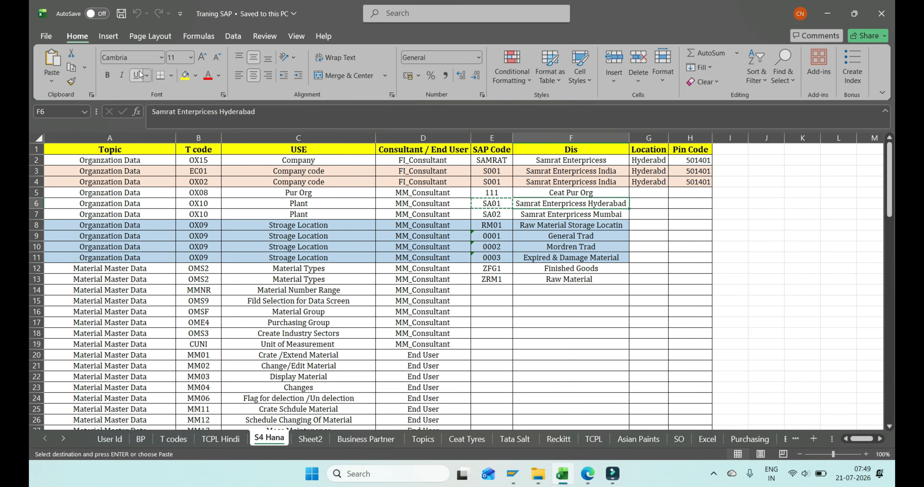
key("shift+space")
key("Left")
key("Left")
key("Left")
key("Left")
key("Left")
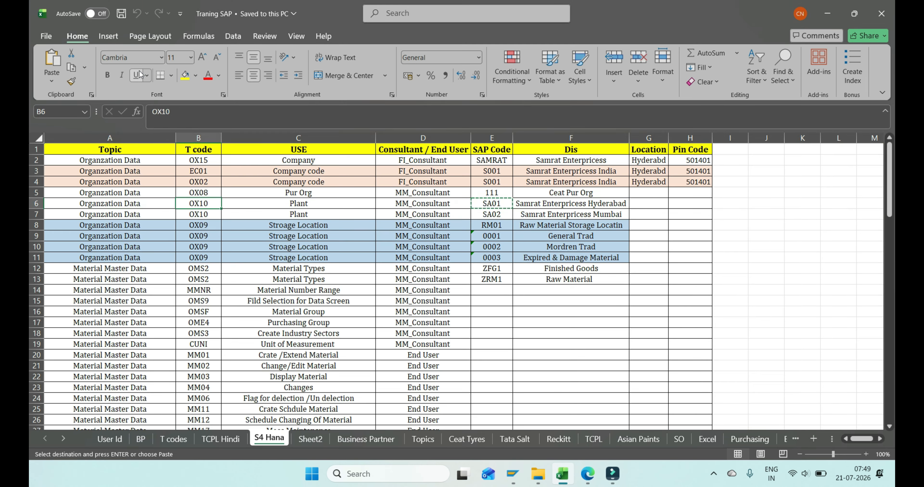
key("Right")
key("ctrl+c")
key("alt+Tab")
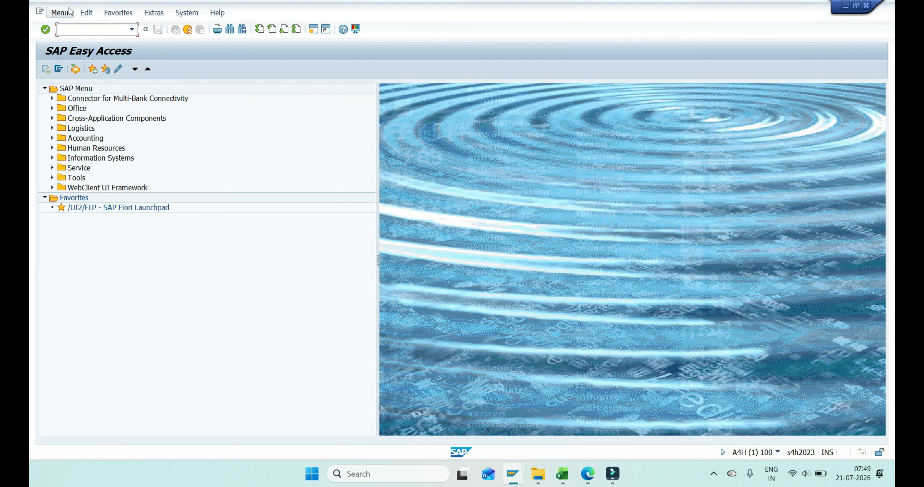
key("ctrl+v")
key("Return")
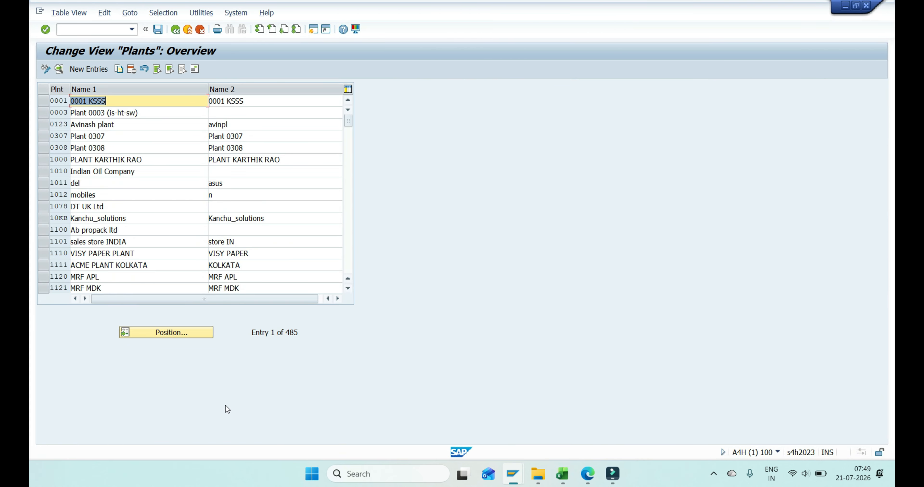
- Position the Plants overview at SA11 to look for the Samrat Enterpricess plants
left_click(171, 334)
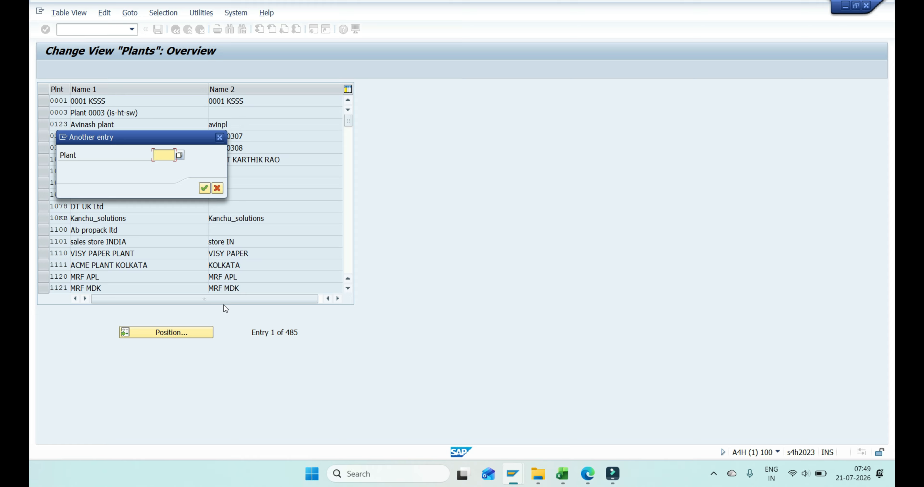
type("SA11")
key("Return")
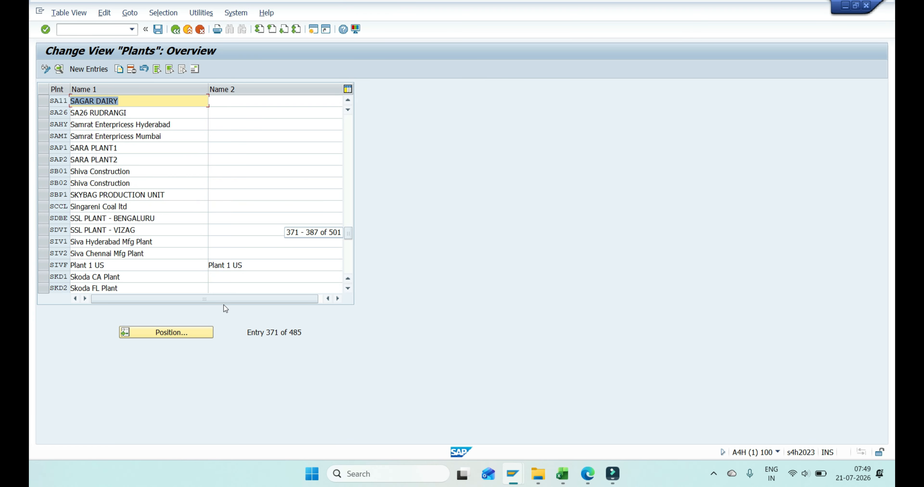
left_click(152, 332)
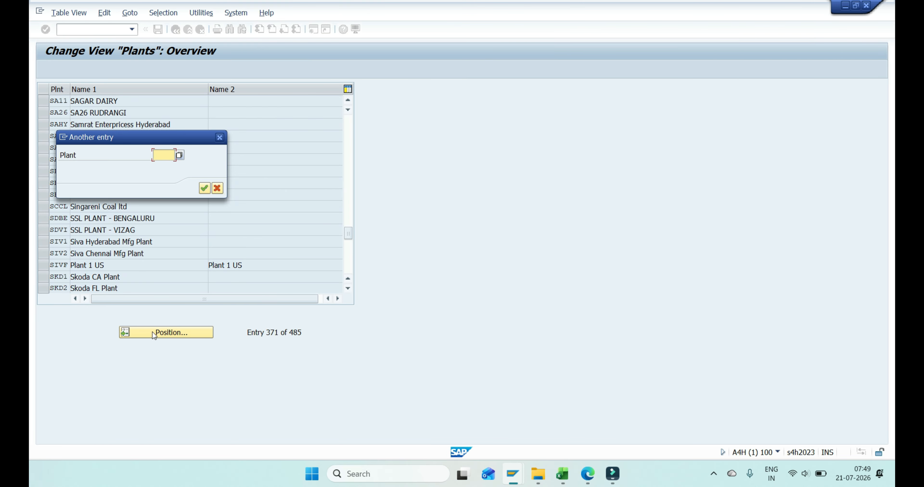
type("SA11")
key("Return")
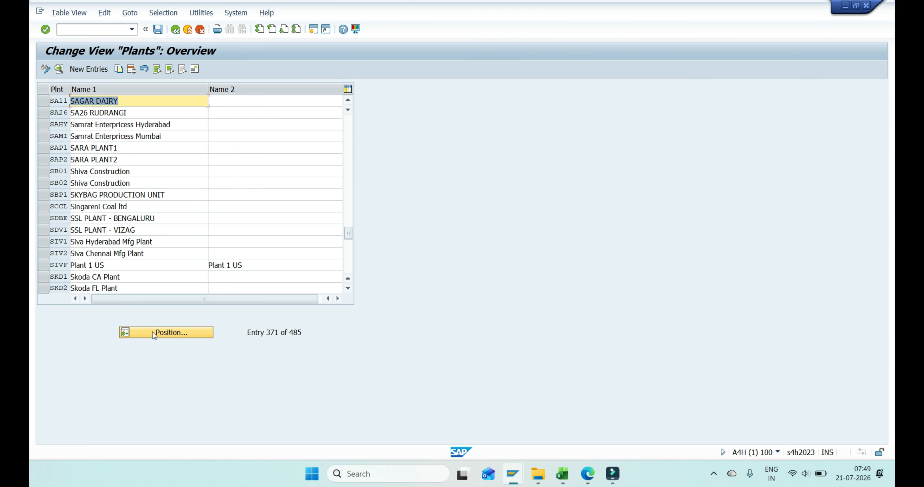
- Check the plants listed just above SA11, return to SA11, and read the code of the Samrat Enterpricess Hyderabad plant
left_click(347, 99)
left_click(348, 100)
left_click(348, 100)
left_click(347, 100)
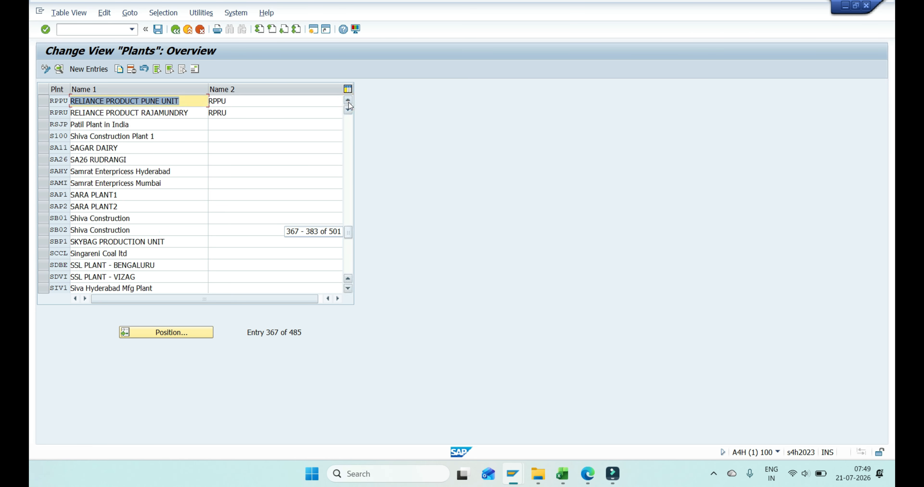
left_click(161, 336)
type("SA11")
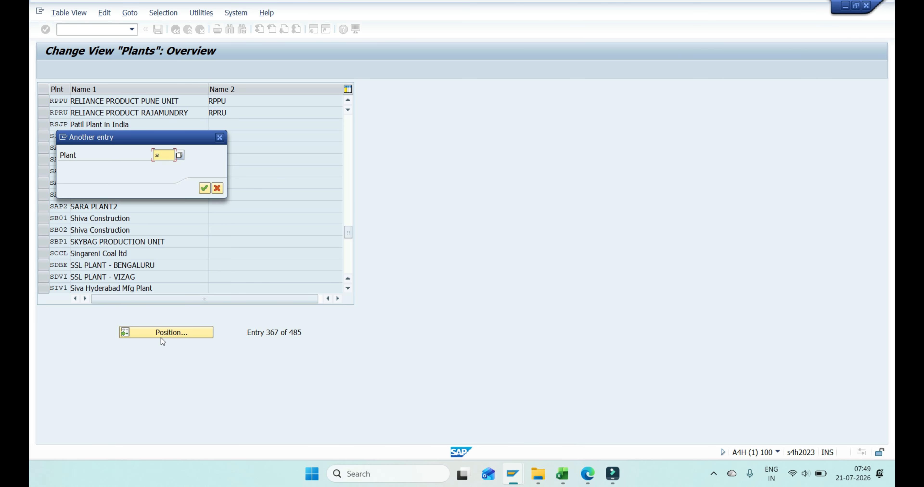
key("Return")
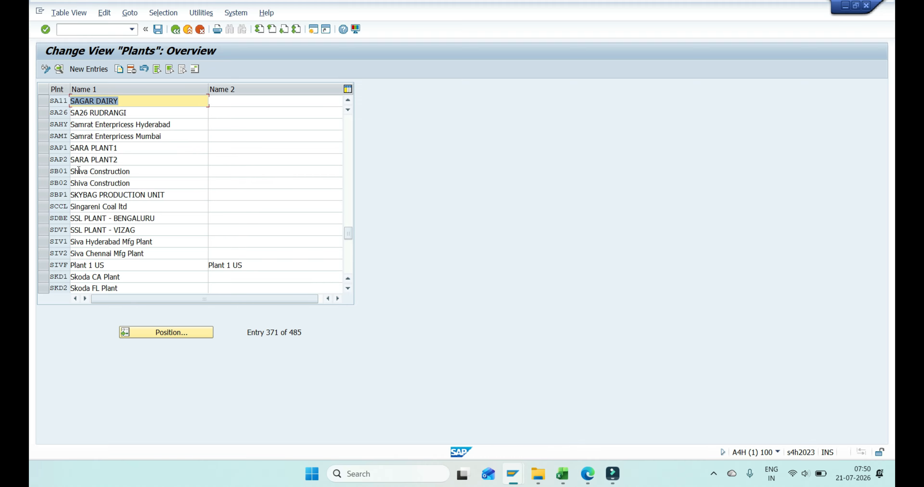
left_click(68, 126)
left_click_drag(68, 126, 29, 115)
- Switch to Excel and set the SAP Code of the Samrat Enterpricess Hyderabad plant to SAHY
key("alt+Tab")
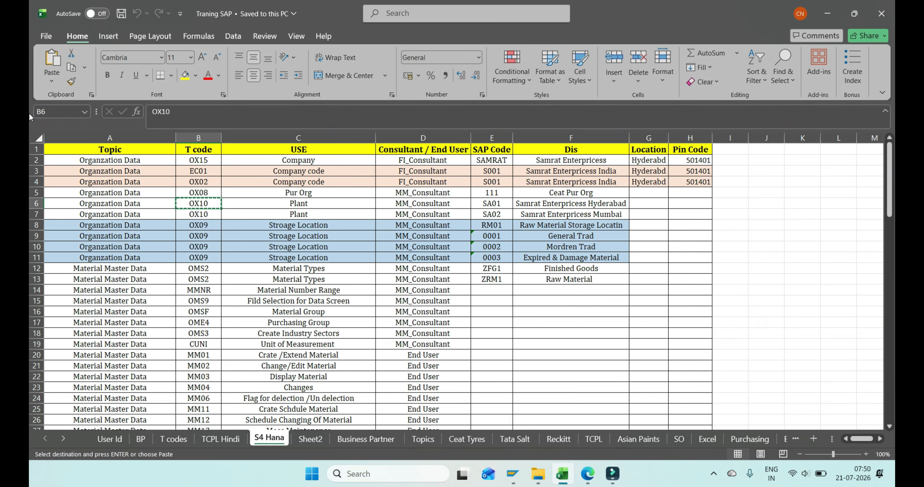
key("Right")
key("Right")
key("Right")
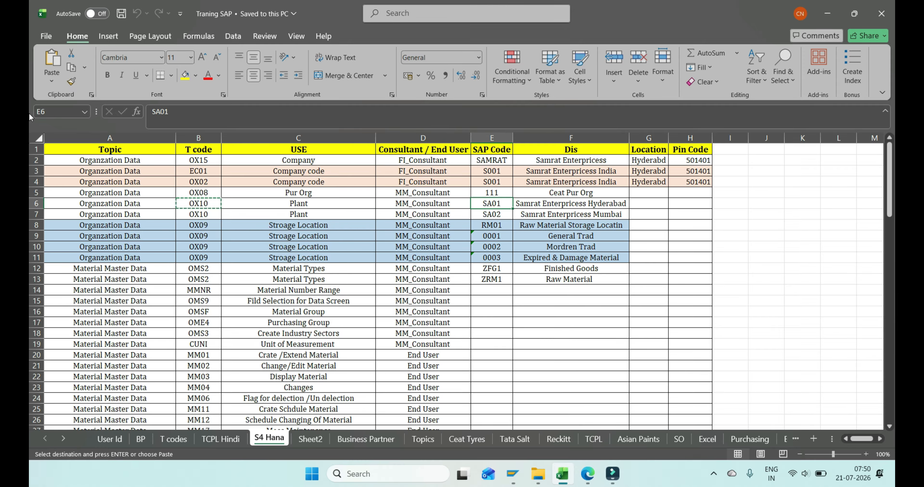
type("sahy")
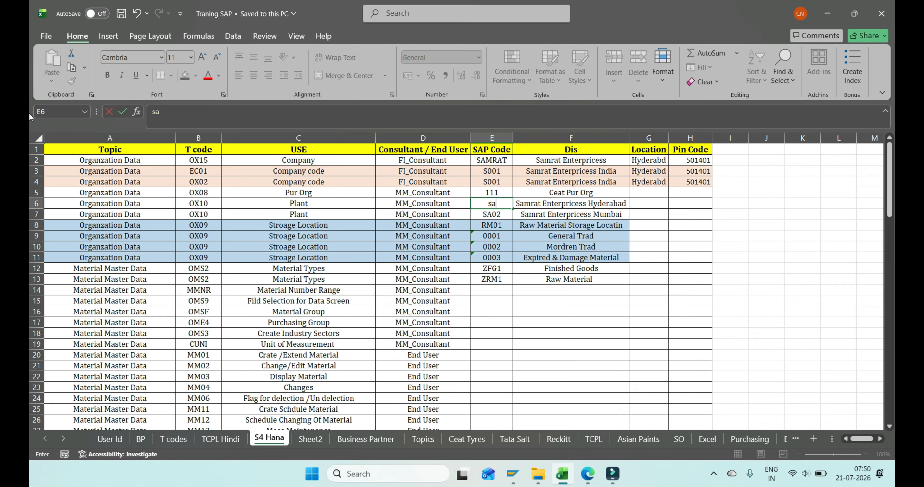
key("BackSpace")
key("BackSpace")
key("BackSpace")
key("BackSpace")
type("SAHY")
key("Return")
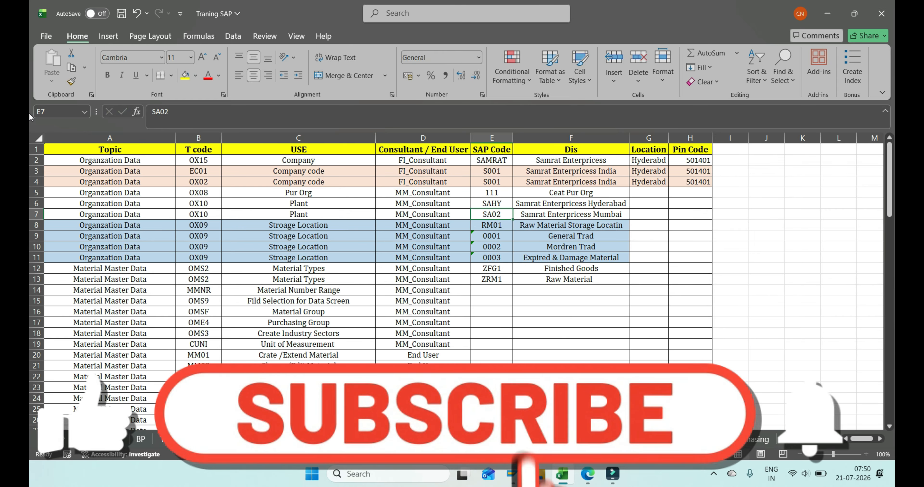
- Set the SAP Code of the Samrat Enterpricess Mumbai plant to SAIM
type("SAI")
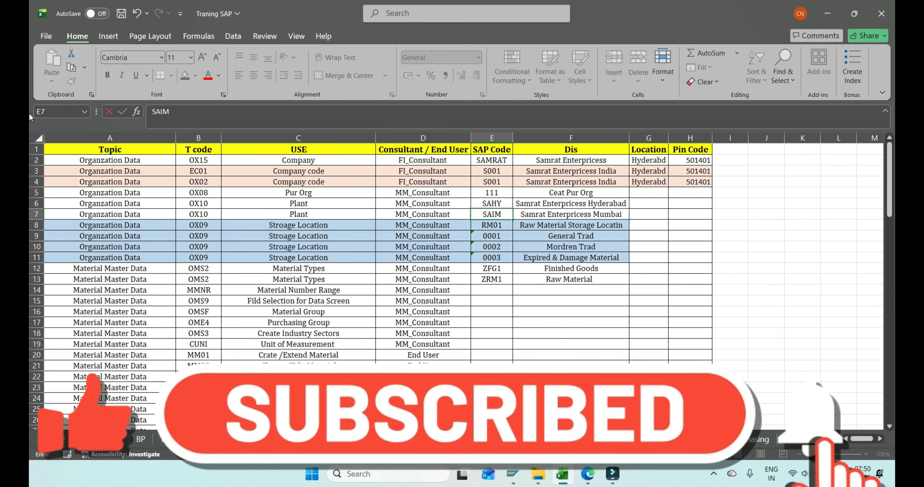
type("M")
key("Up")
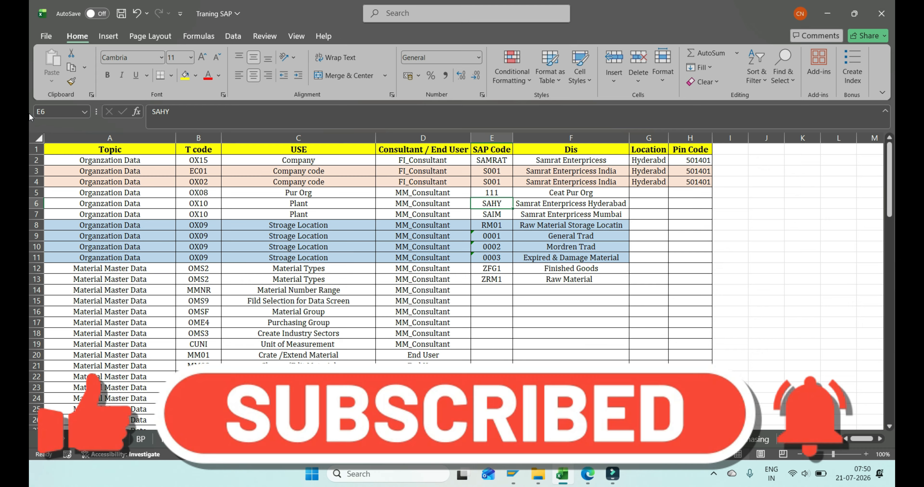
- Copy the Samrat Enterpricess Hyderabad plant code from Excel, switch to SAP, and open storage location maintenance for plant SAHY
key("ctrl+c")
key("alt+Tab")
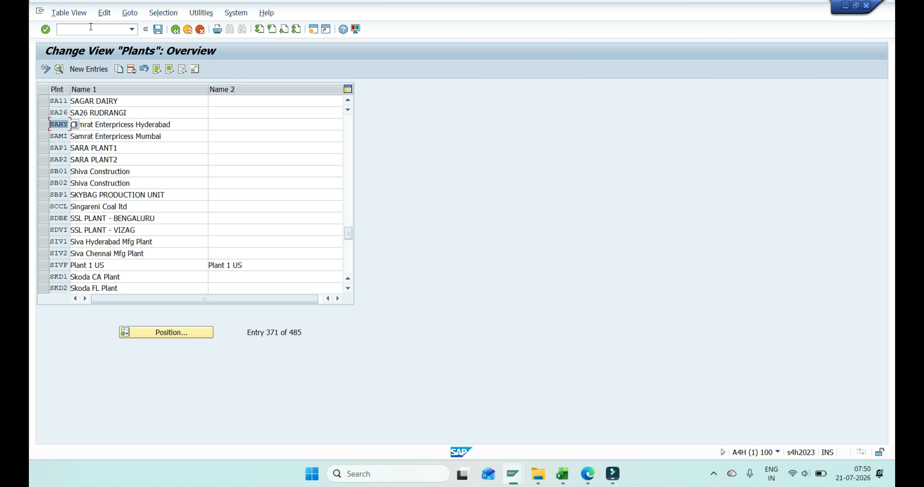
left_click(90, 28)
key("Down")
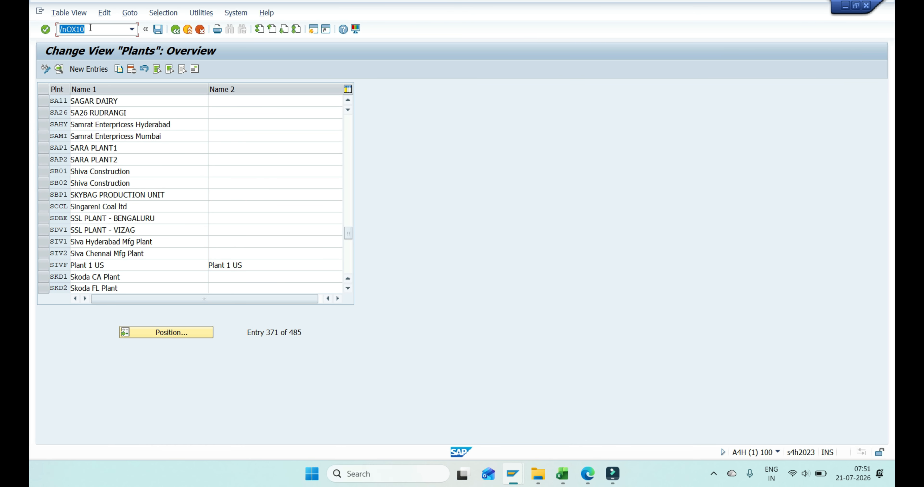
key("Down")
key("Home")
type("/n")
key("Return")
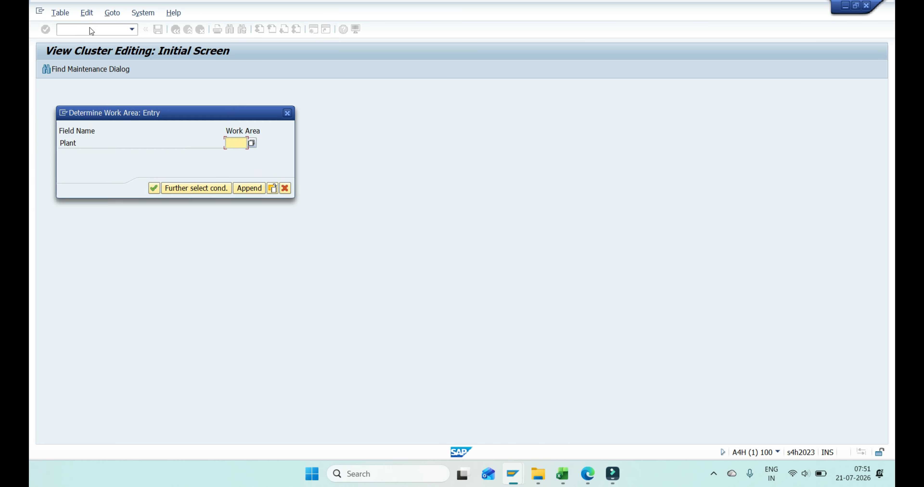
type("SAHY")
key("Return")
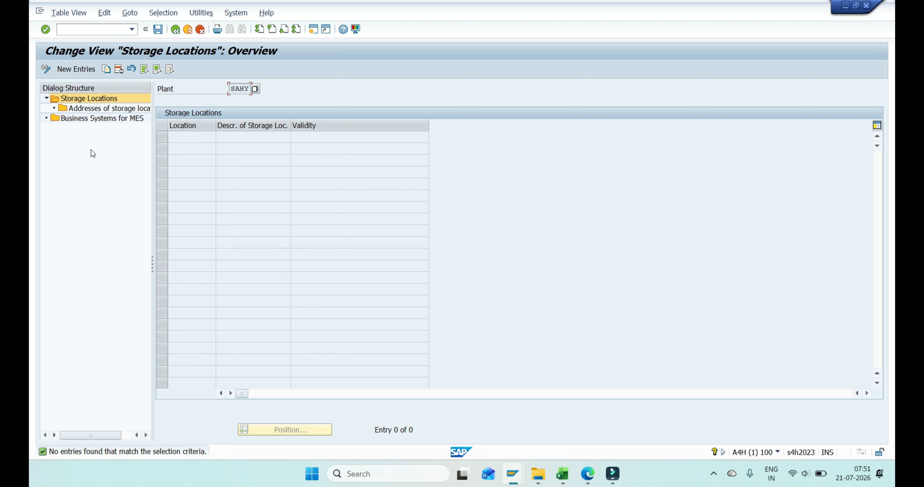
- Start new storage location entries for SAHY, and copy the codes and descriptions of RM01, 0001, 0002 and 0003 from the Excel sheet
left_click(72, 70)
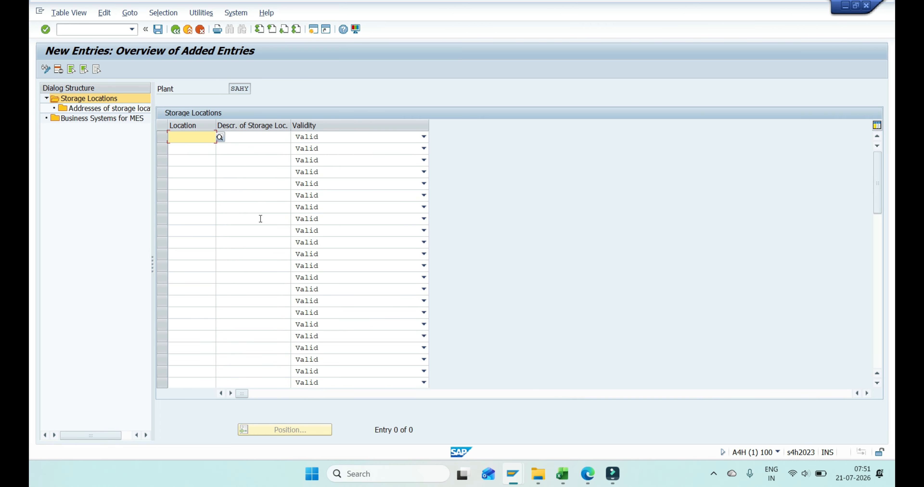
key("alt+Tab")
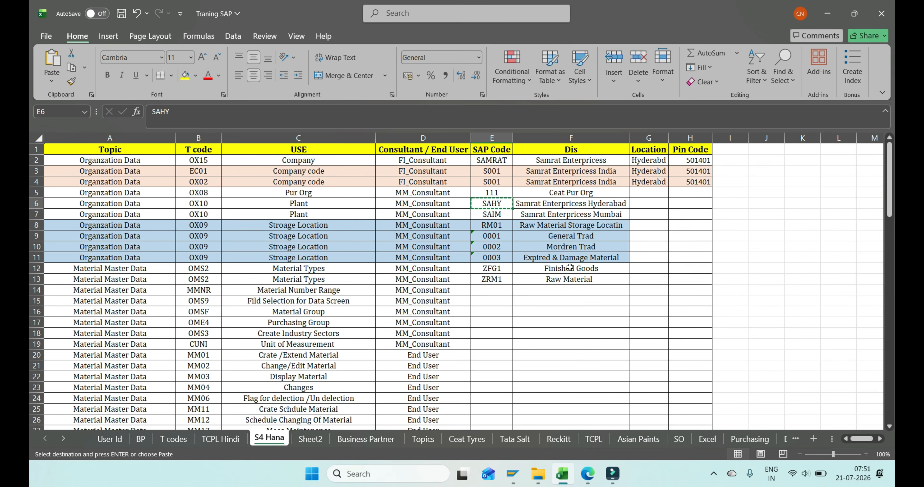
left_click(505, 238)
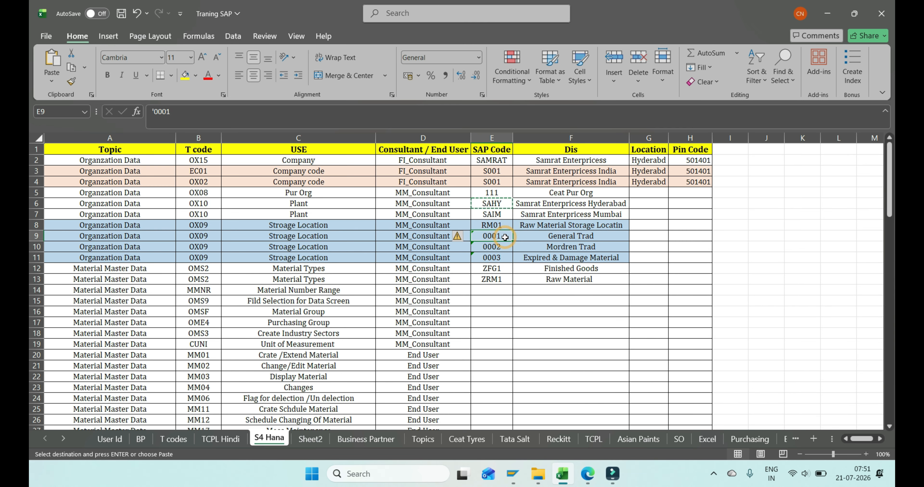
key("Up")
key("shift+Right")
key("shift+Down")
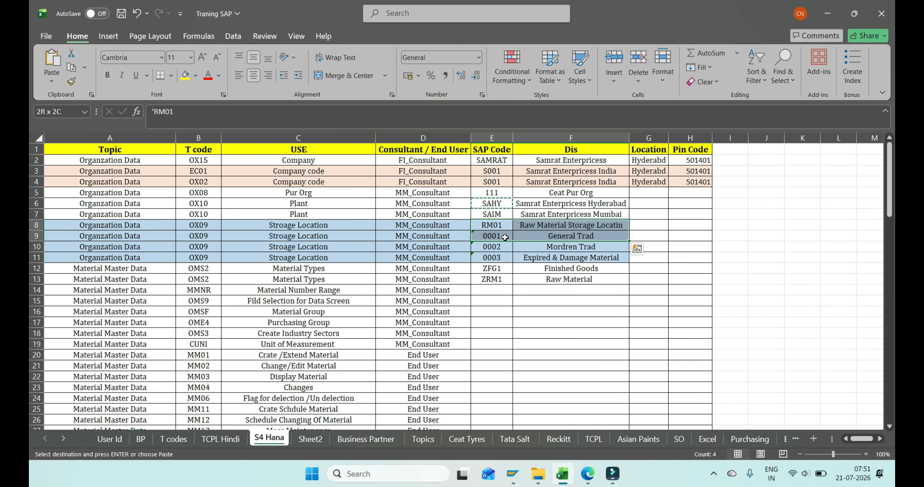
key("shift+Down")
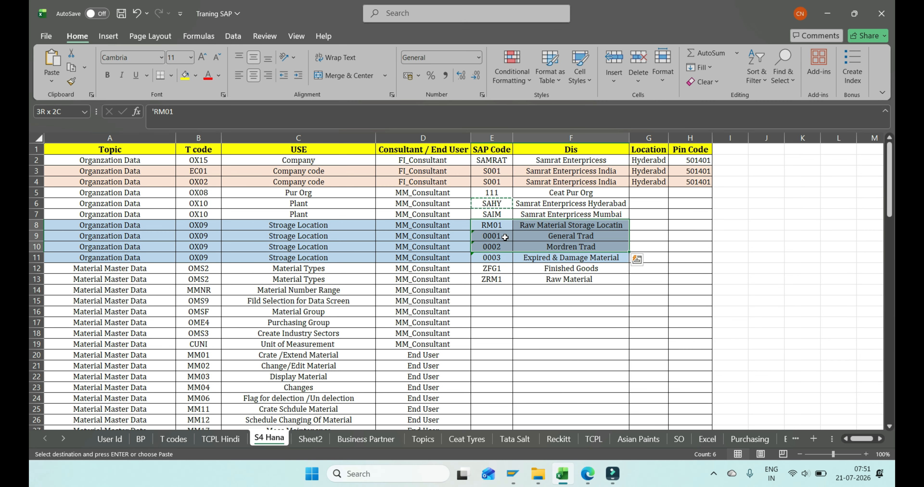
key("shift+Down")
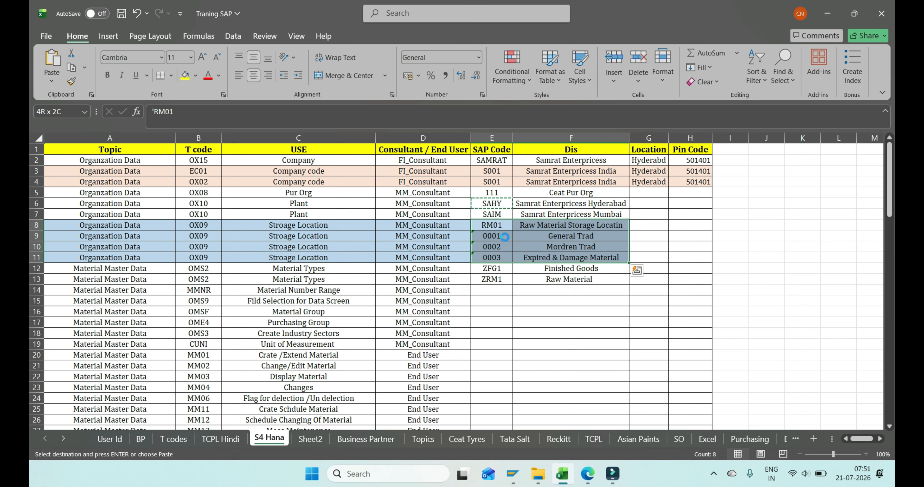
key("ctrl+c")
- Switch back to SAP, paste the four storage locations into the new entries table for plant SAHY, and save them
key("alt+Tab")
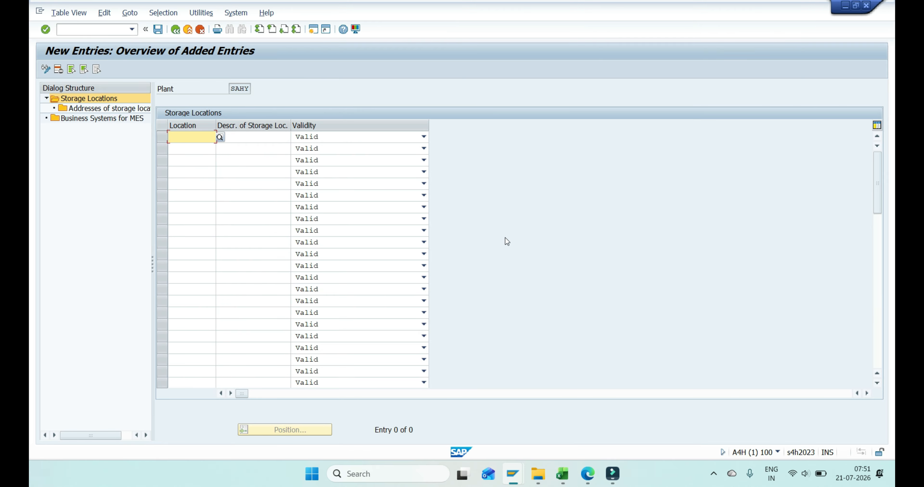
key("ctrl+v")
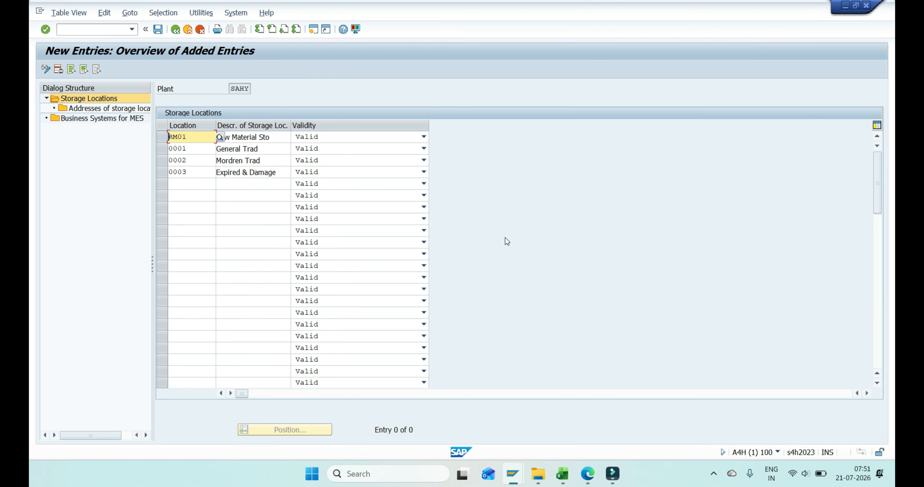
key("Down")
key("Down")
key("Down")
key("Down")
key("Down")
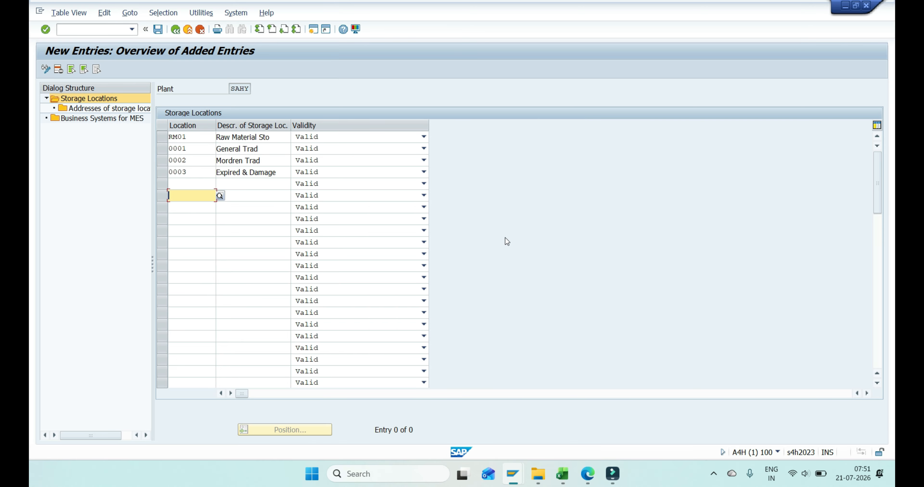
key("Return")
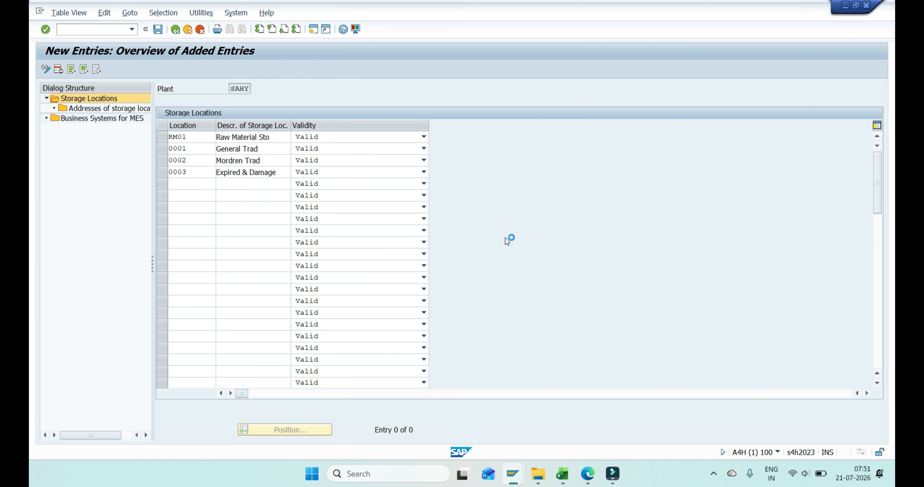
key("ctrl+s")
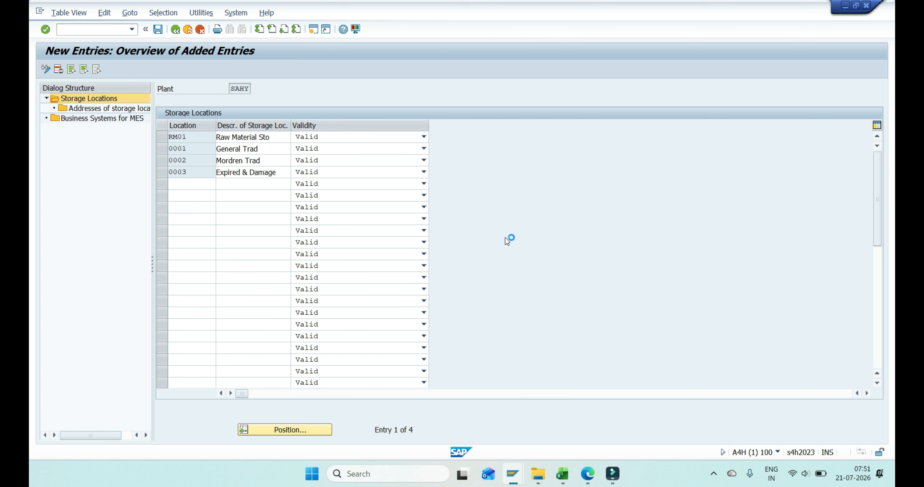
key("Return")
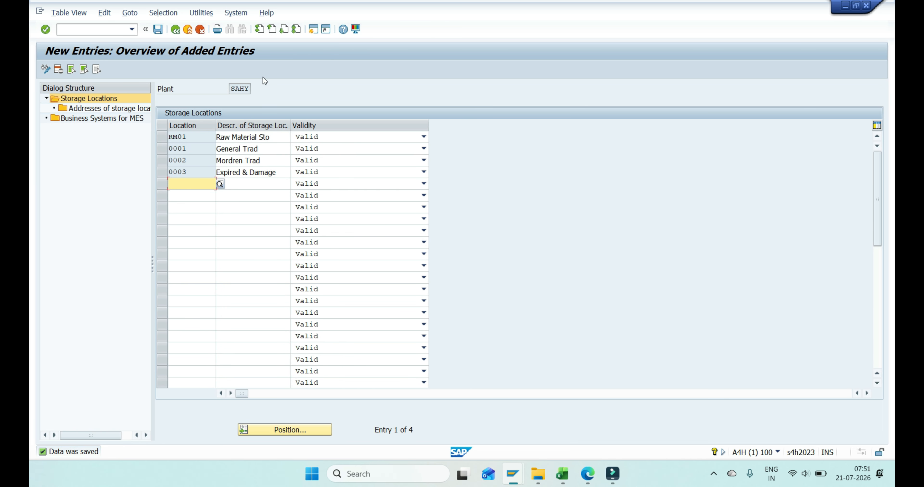
- Reopen storage location maintenance for plant SAHY
left_click(88, 30)
key("Down")
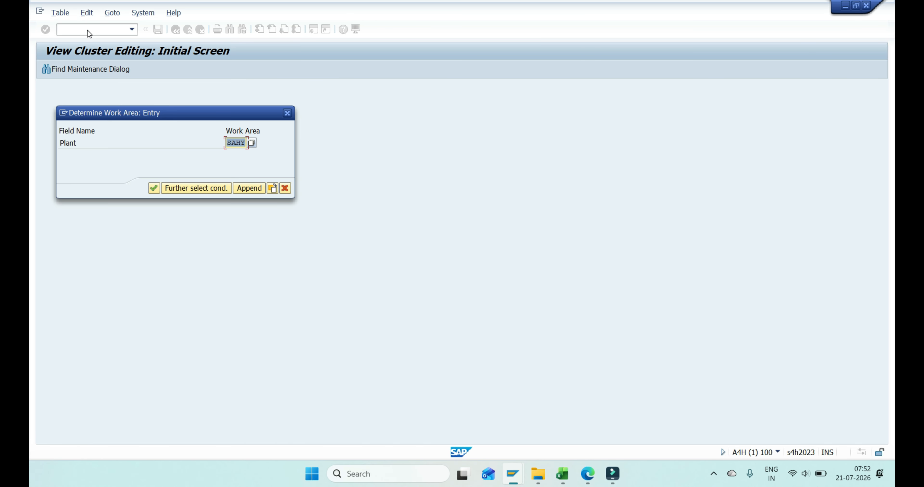
key("Return")
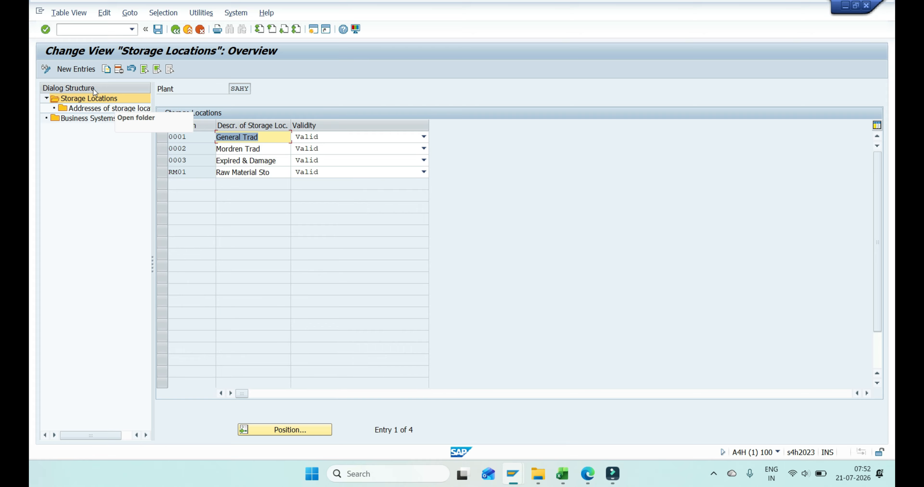
- Add storage location 0004 with description ECOM to plant SAHY and save it under the proposed Samrat Enterpricess customizing request
left_click(67, 68)
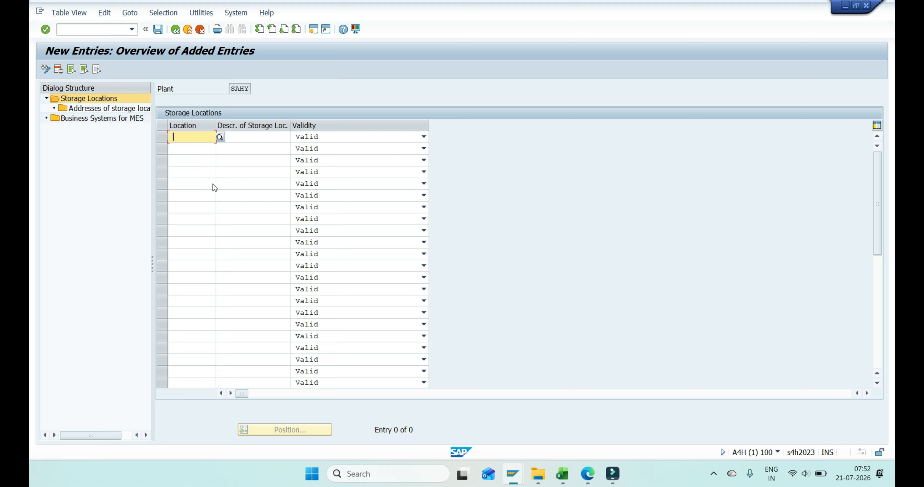
key("BackSpace")
type("0004")
key("Tab")
type("ECOM")
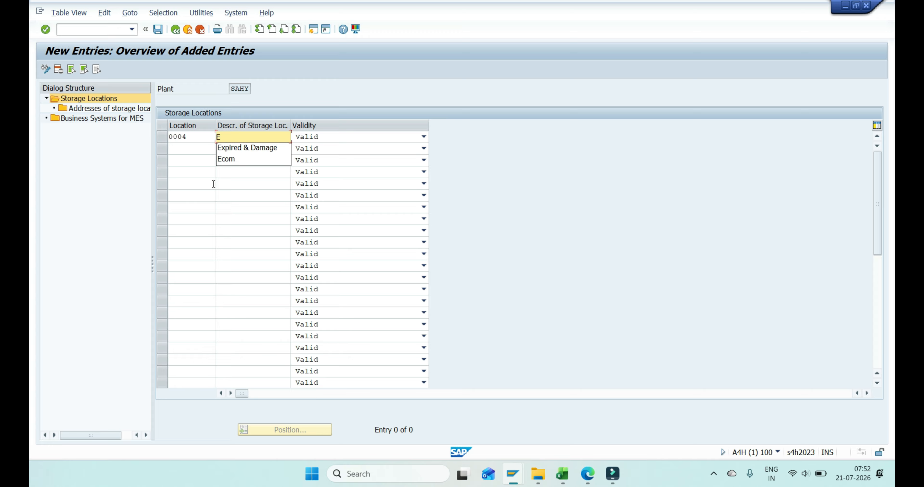
key("Tab")
key("Tab")
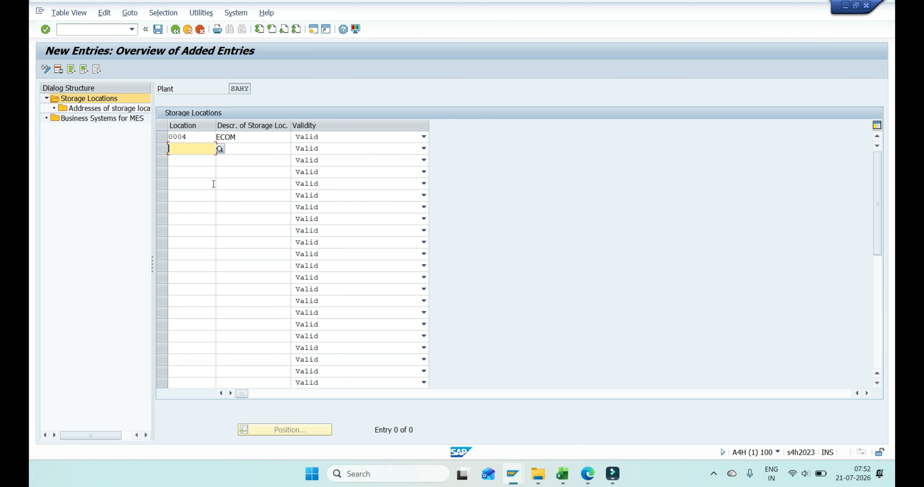
key("Return")
key("ctrl+s")
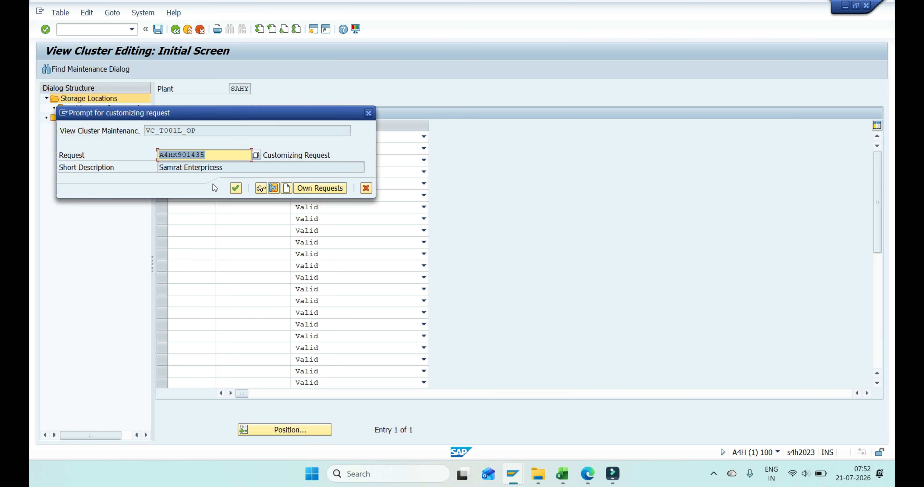
key("Return")
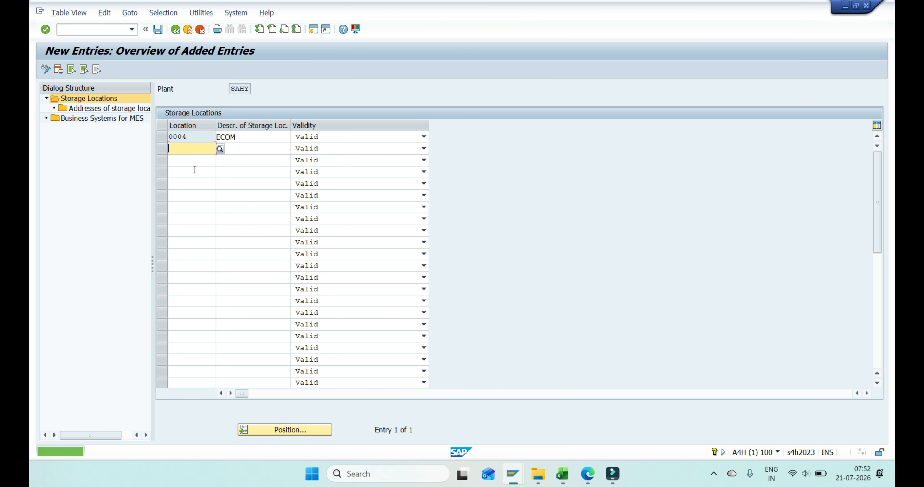
- Return to the storage locations overview of plant SAHY and check the 0004 ECOM entry
left_click(175, 30)
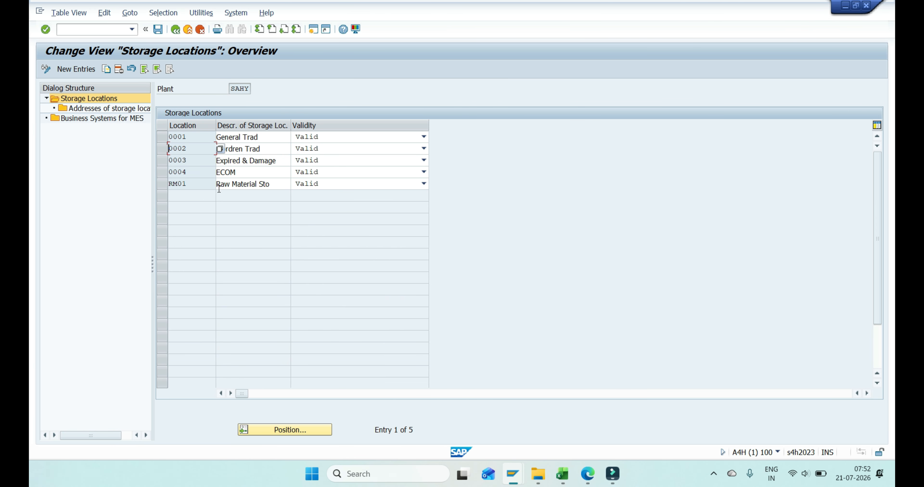
key("Tab")
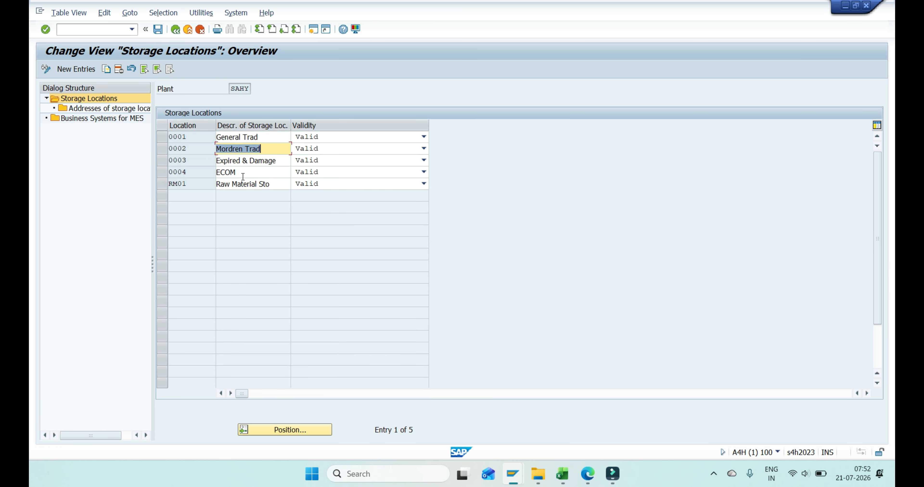
left_click(164, 174)
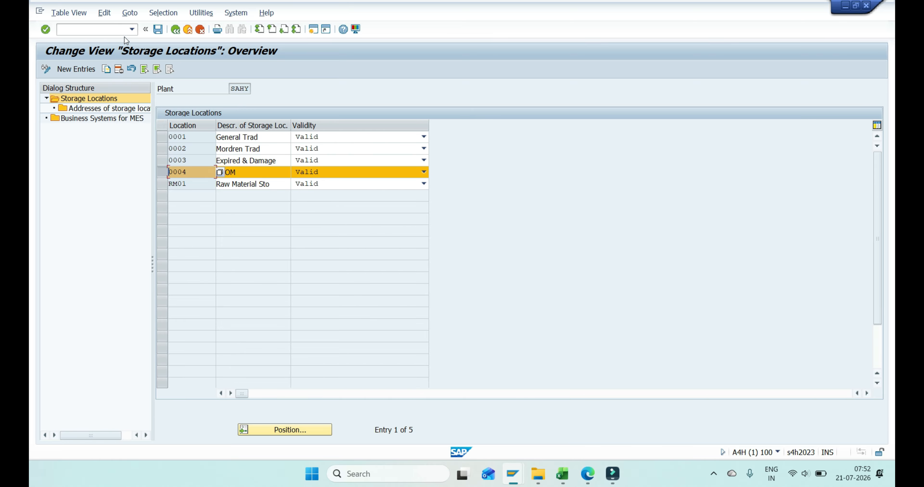
- Check the Samrat Enterpricess plant rows in the Excel sheet and return to SAP
key("alt+Tab")
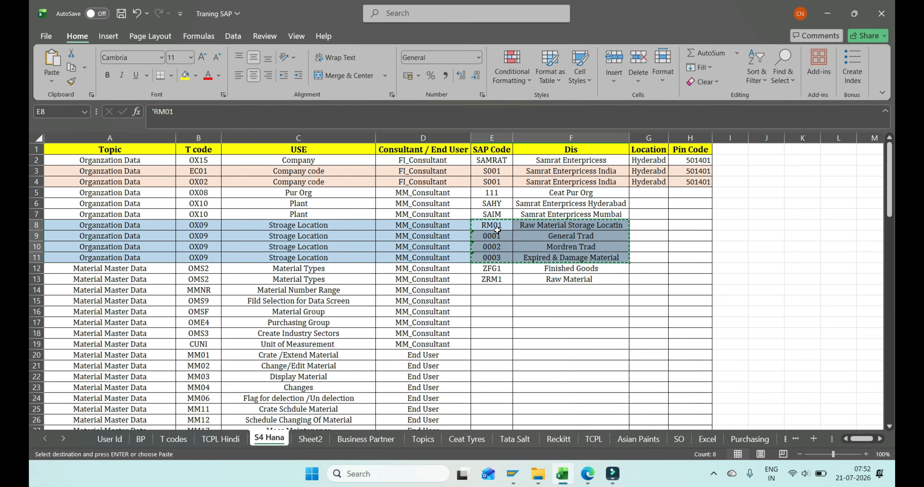
key("Up")
key("Up")
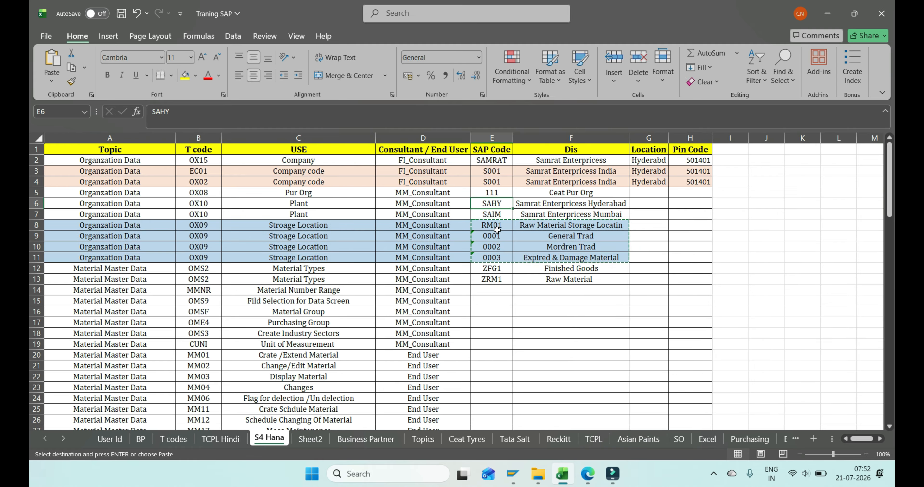
key("Down")
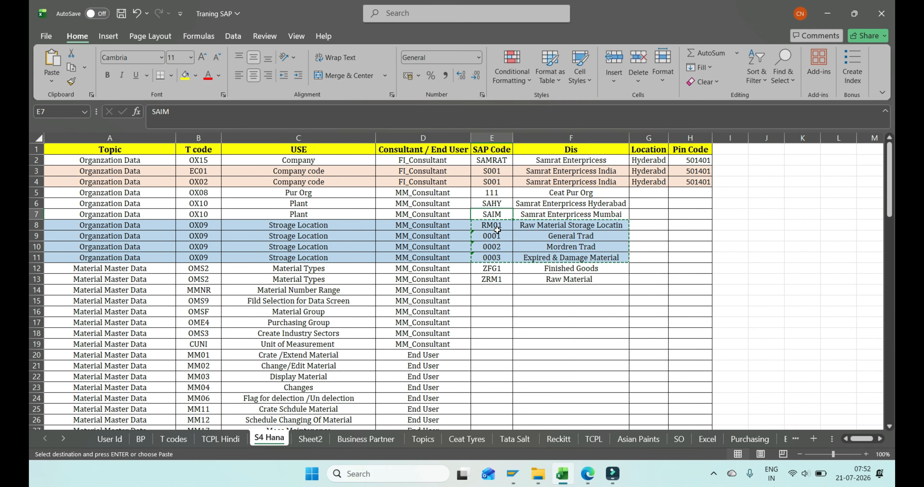
key("shift+space")
key("Right")
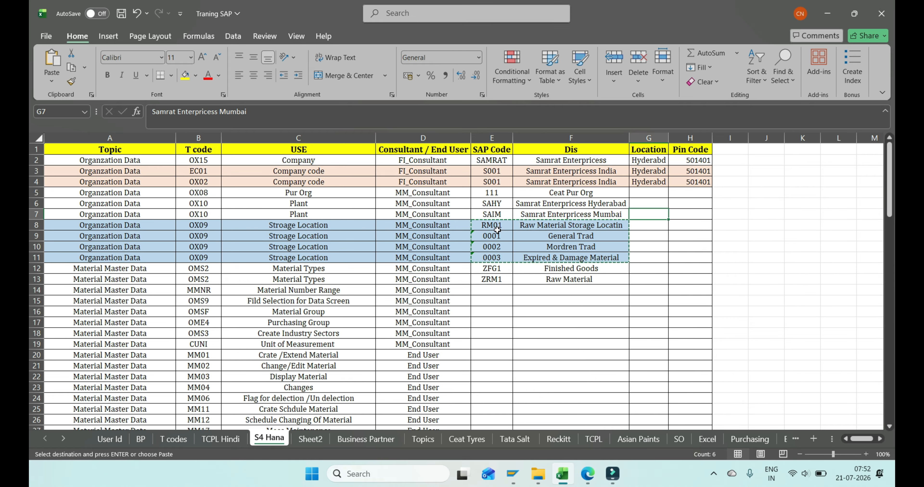
key("alt+Tab")
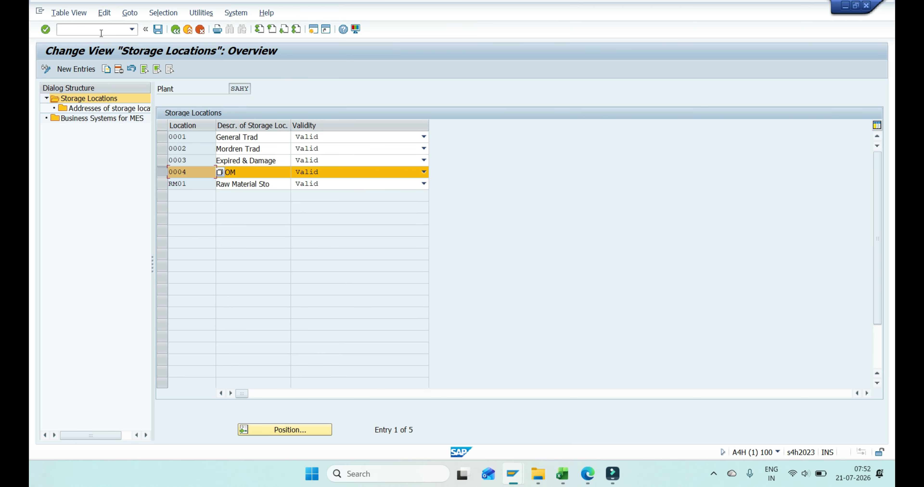
key("alt+Tab")
key("alt+Tab")
- Run transaction /NSPRO and display the SAP Reference IMG
left_click(92, 31)
type("/NSPRO")
key("Return")
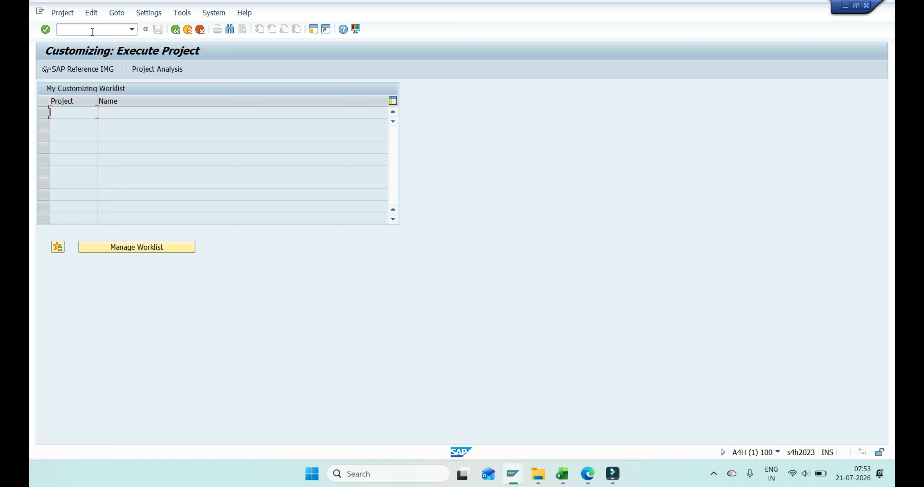
left_click(97, 65)
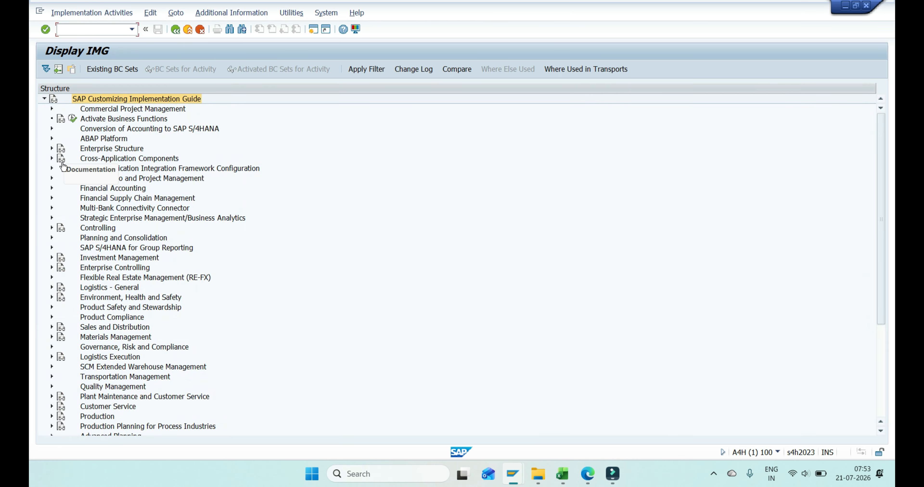
- Execute the Maintain storage location activity under Enterprise Structure, Definition, Materials Management
left_click(52, 148)
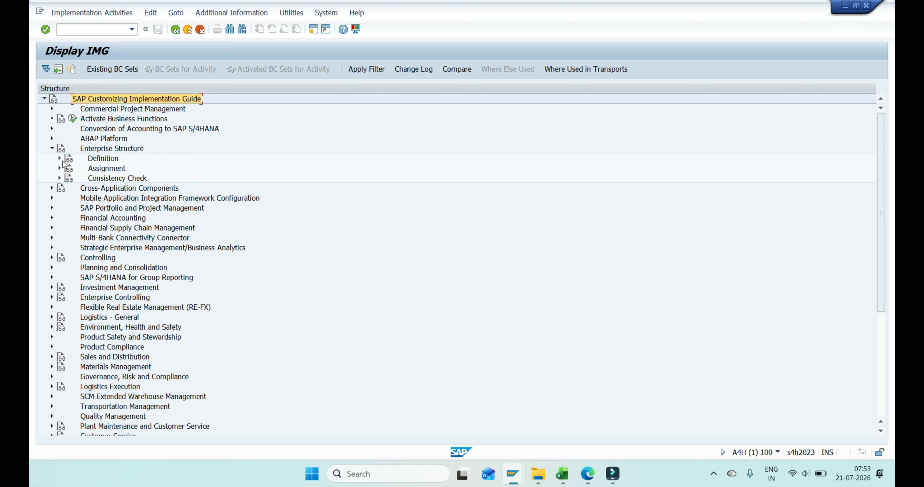
left_click(59, 159)
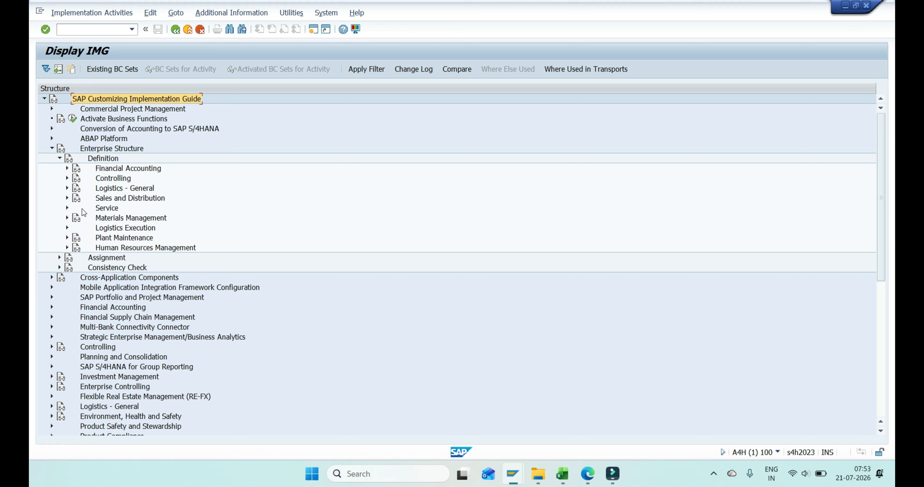
left_click(67, 218)
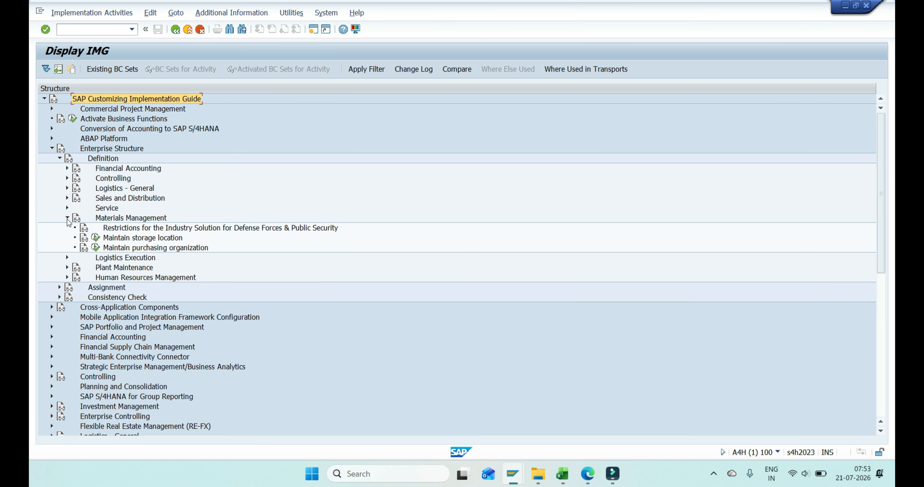
left_click(95, 240)
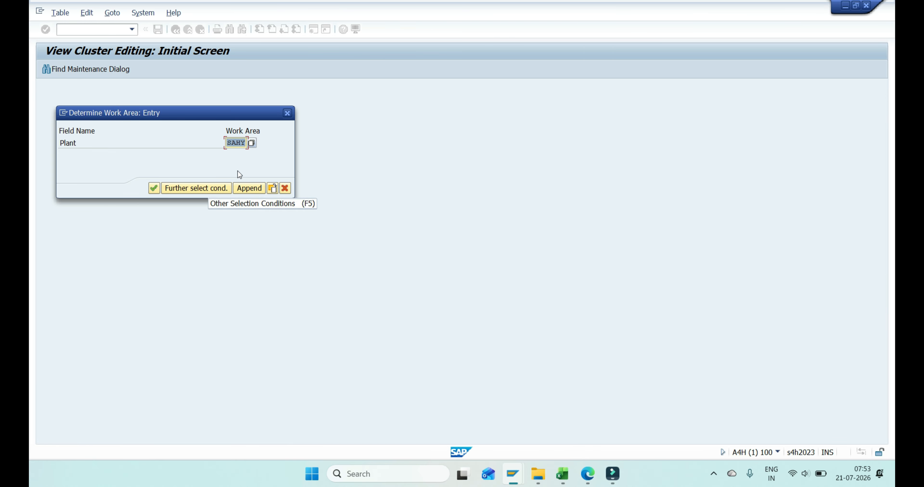
- Try to open storage location maintenance with plant SAIM as the work area
type("SAIM")
key("Return")
key("Return")
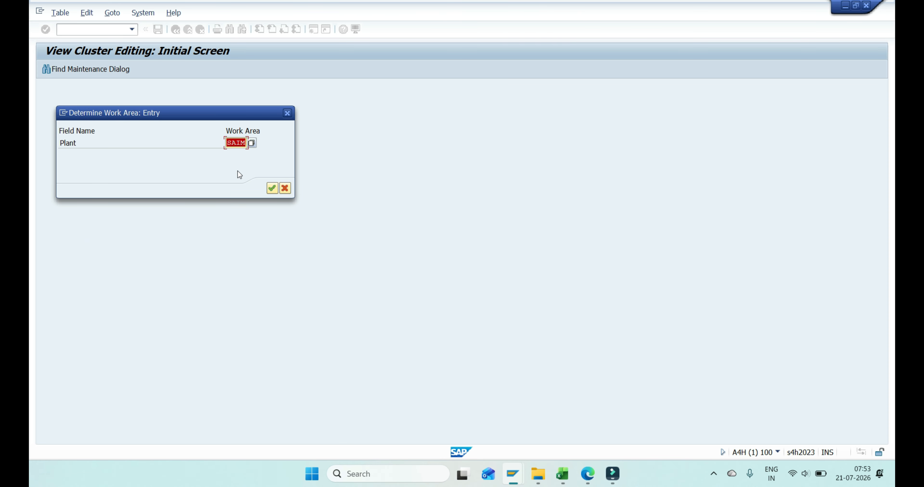
- Set the work area plant to SAMI and open its storage locations overview
key("BackSpace")
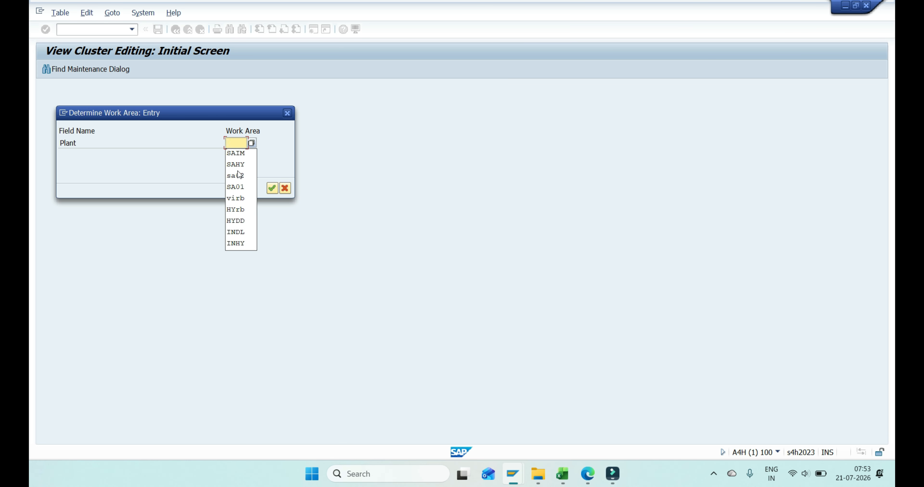
type("SA")
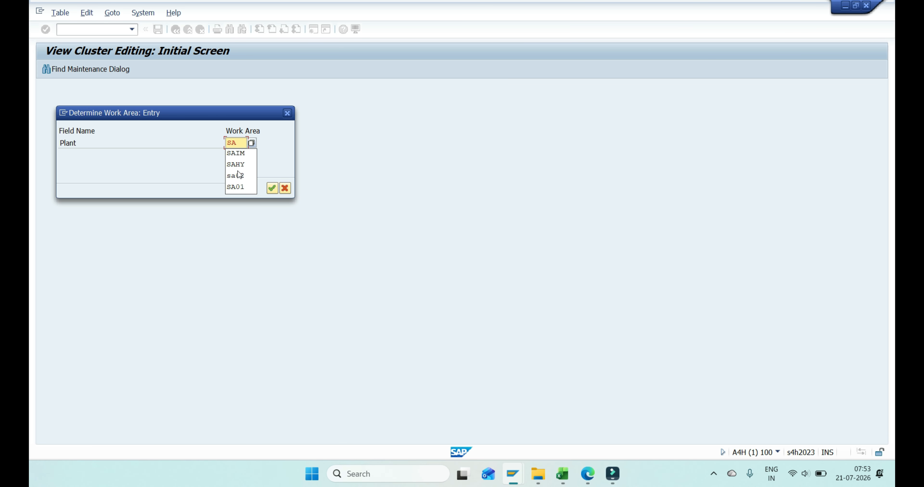
type("MI")
key("Return")
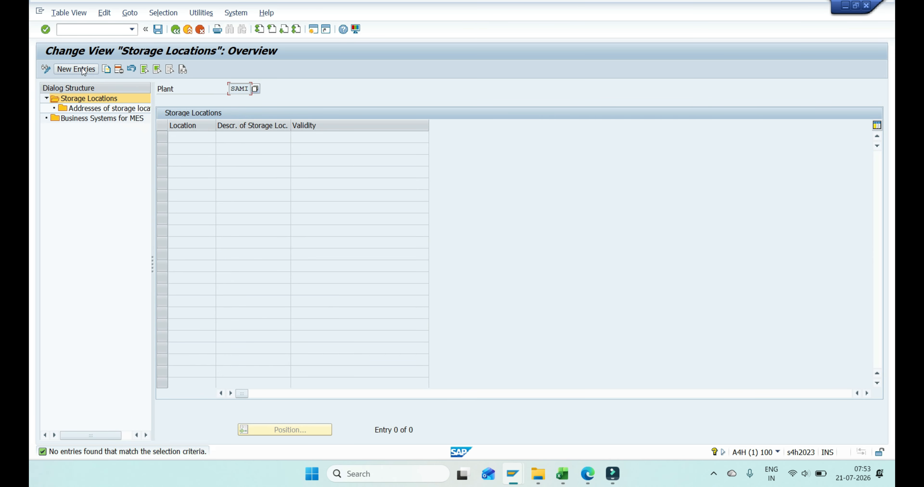
- Start new storage location entries for plant SAMI and select the storage location codes and descriptions in E8:F11 of the Excel sheet
left_click(76, 69)
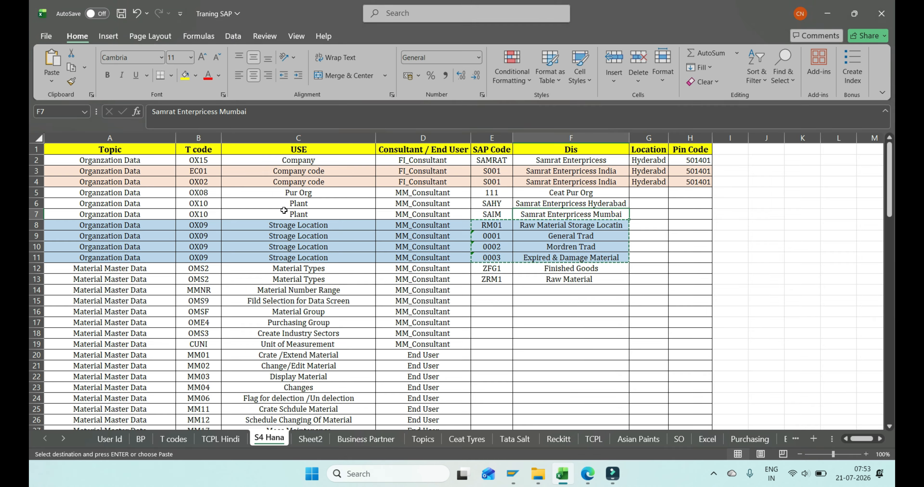
key("Right")
key("Right")
key("Right")
key("Right")
key("Left")
key("Left")
key("Left")
key("Left")
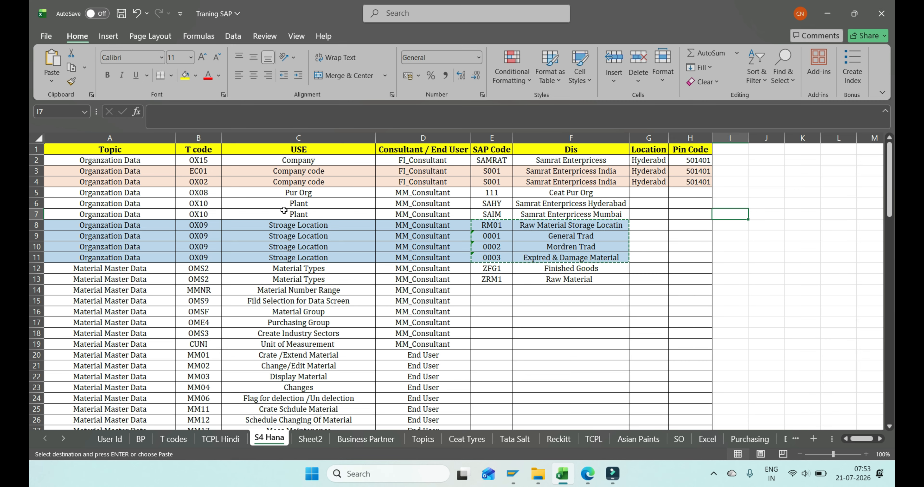
key("Left")
key("Left")
key("Down")
key("Right")
key("Right")
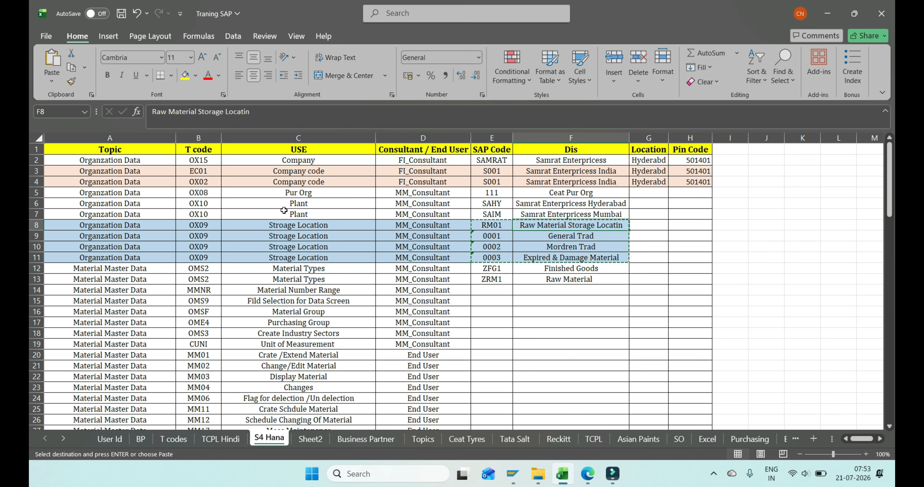
key("Left")
key("shift+Right")
key("shift+Down")
key("shift+Down")
key("shift+Down")
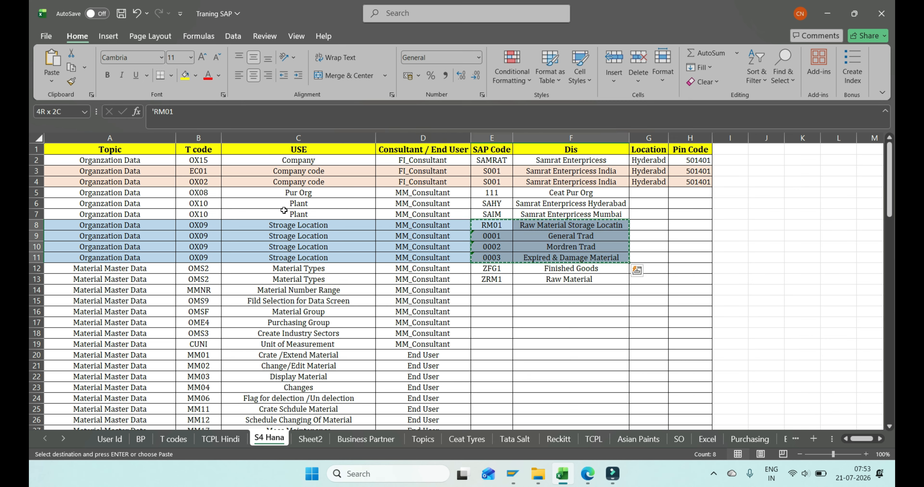
- Enter storage locations RM01 Raw Material Sto, 0001 General Trad, 0002 Mordren Trad and 0003 Expired & Damage, save under the Samrat Enterpricess request, and go back
key("alt+Tab")
type("RM01\tRaw Material Sto 0001\tGeneral Trad 0002\tMordren Trad 0003\tExpired & Damage")
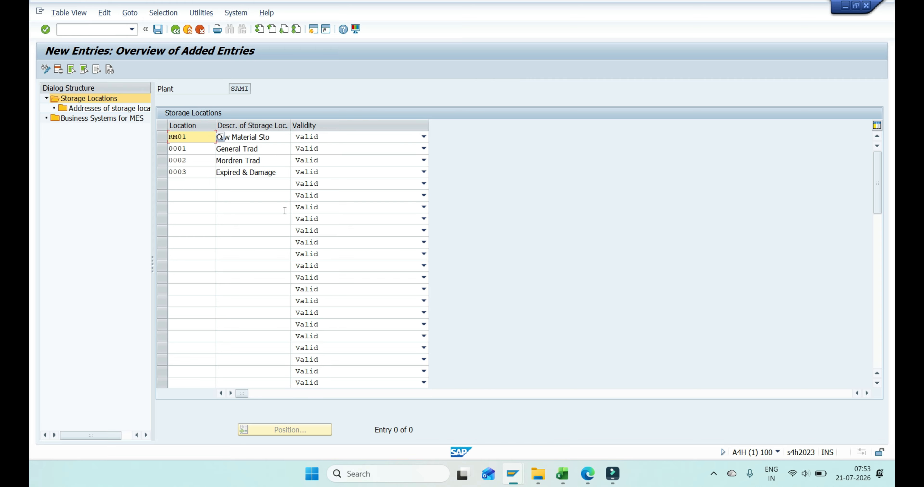
key("Return")
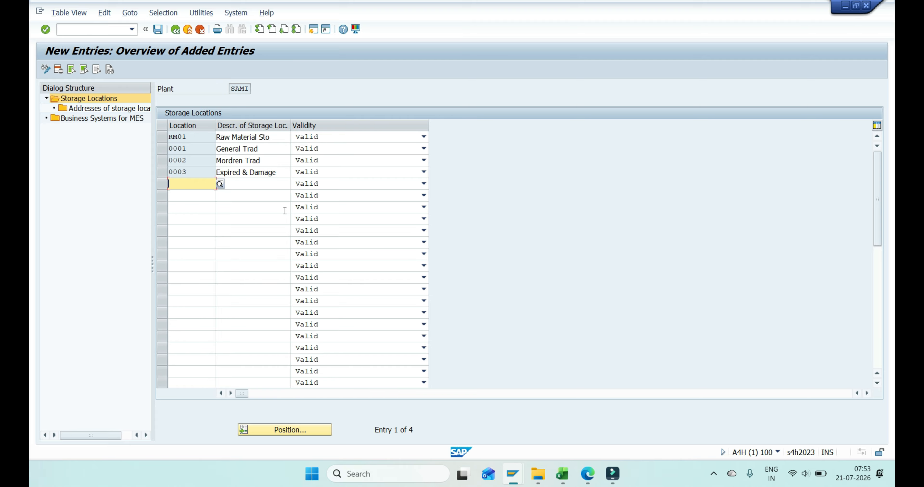
key("ctrl+s")
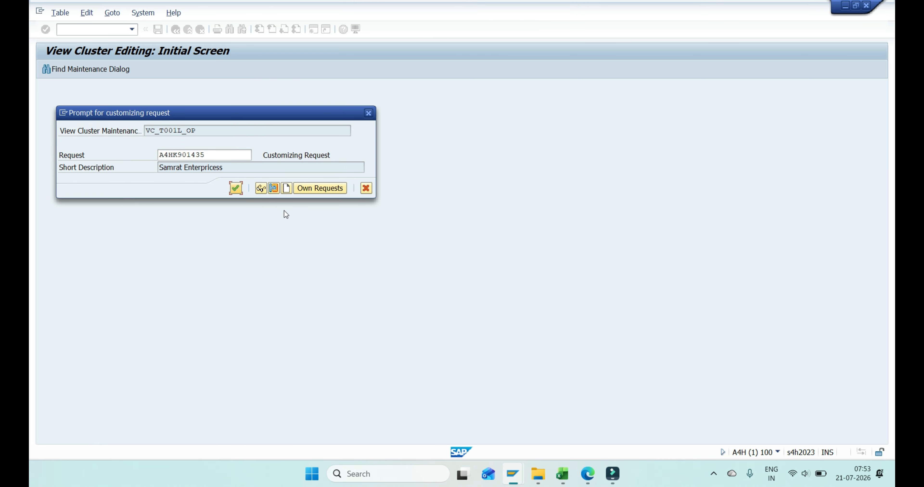
key("Return")
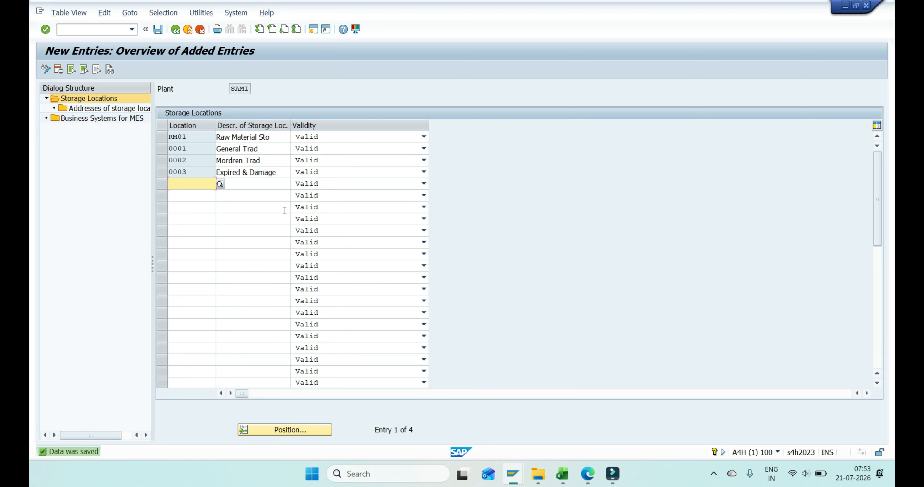
left_click(178, 30)
- Switch to Excel and review the company code, plant and storage location rows of the S4 Hana sheet
key("alt+Tab")
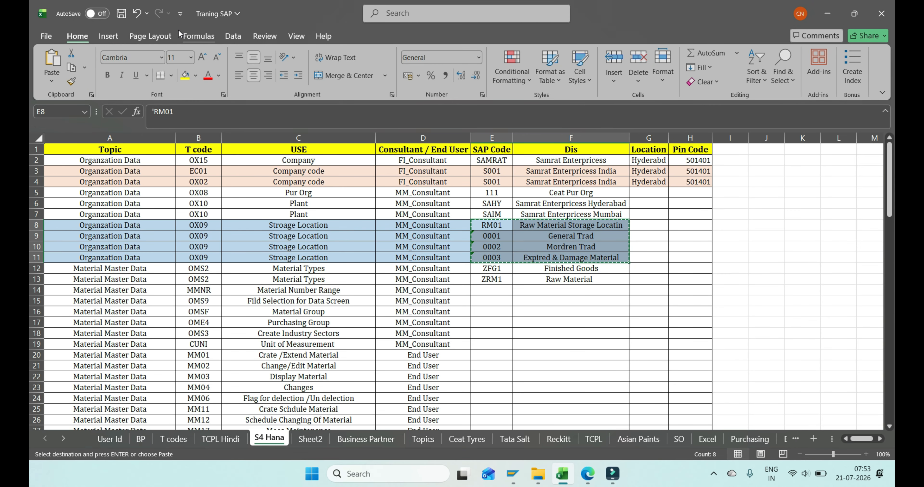
key("alt+Tab")
key("alt+Tab")
key("Up")
key("Up")
key("Up")
key("Up")
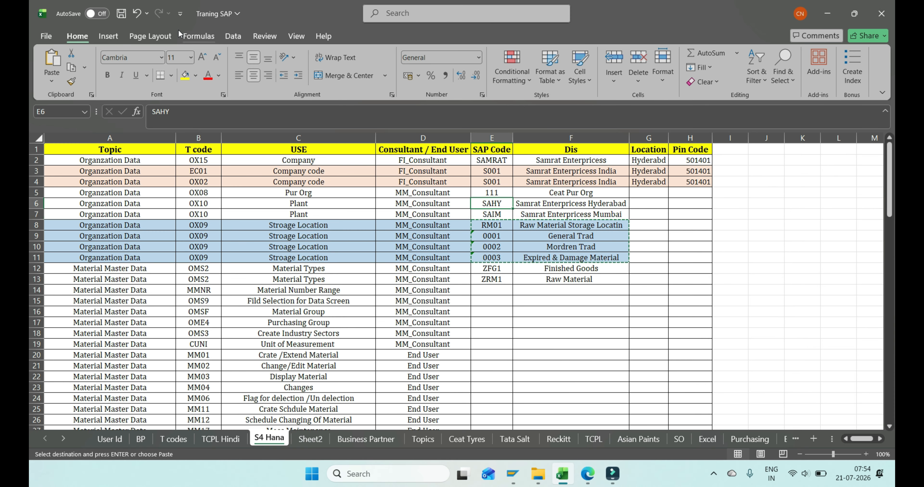
key("Left")
key("Left")
key("Up")
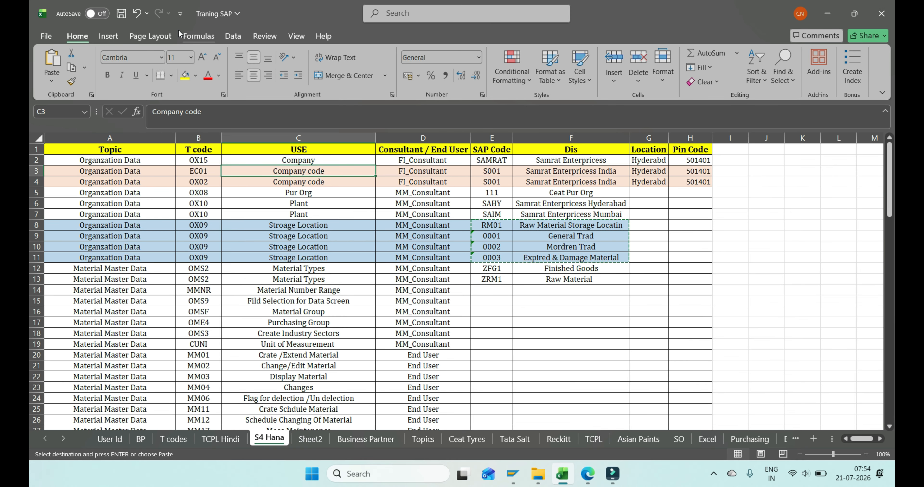
key("Down")
key("Down")
key("Down")
key("Down")
key("Down")
key("Down")
key("Down")
key("Down")
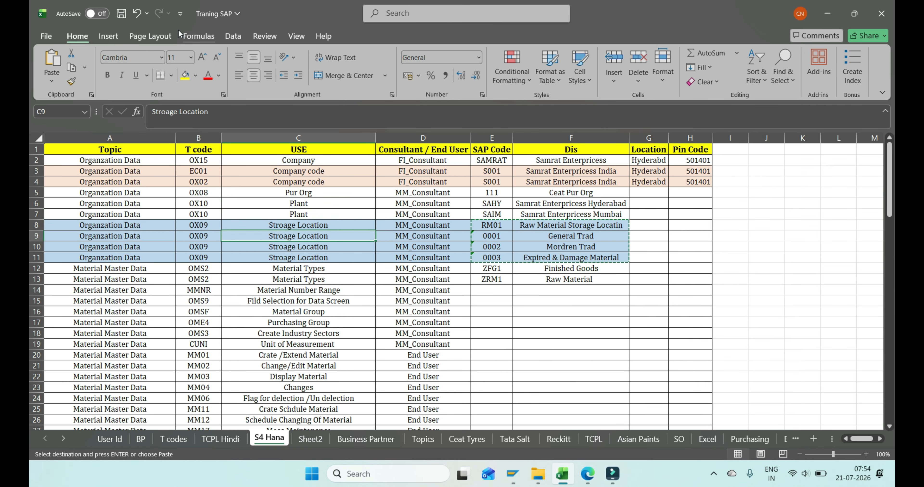
- Select all the Organzation Data rows, 2 to 11, in the S4 Hana sheet
key("shift+space")
key("shift+Up")
key("shift+Up")
key("shift+Up")
key("shift+Up")
key("shift+Up")
key("shift+Up")
key("shift+Up")
key("shift+Up")
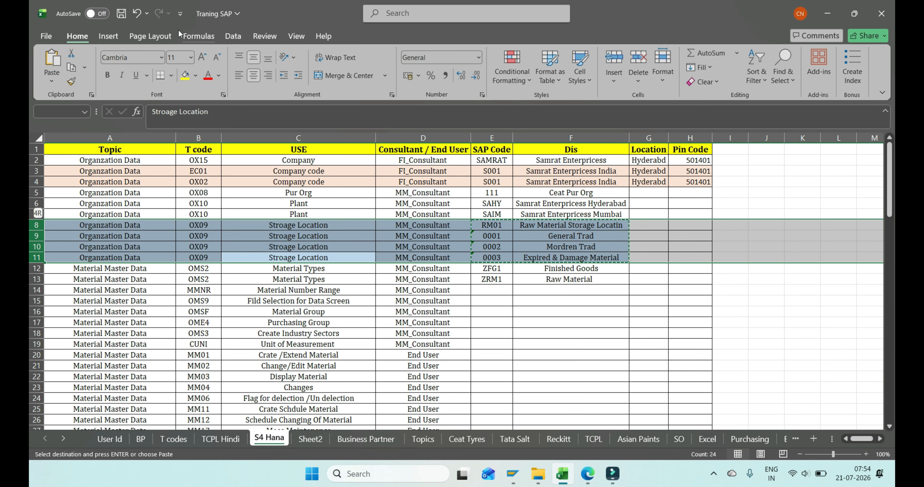
key("shift+Up")
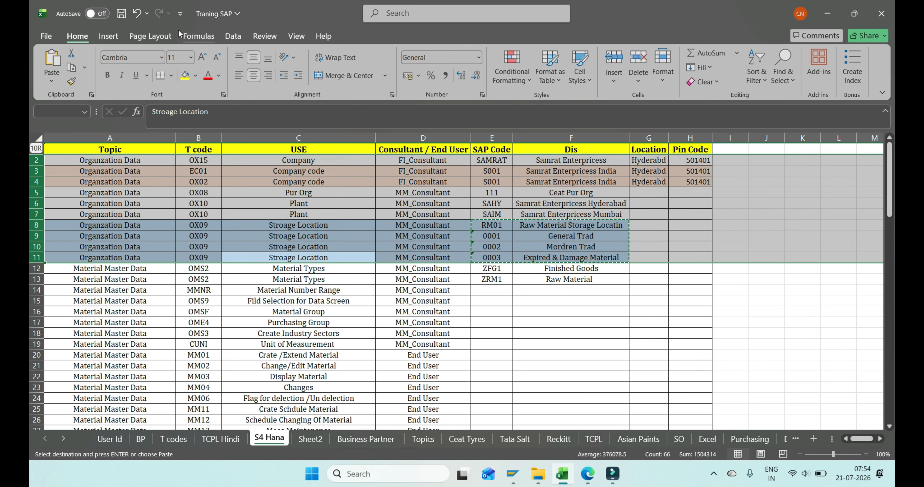